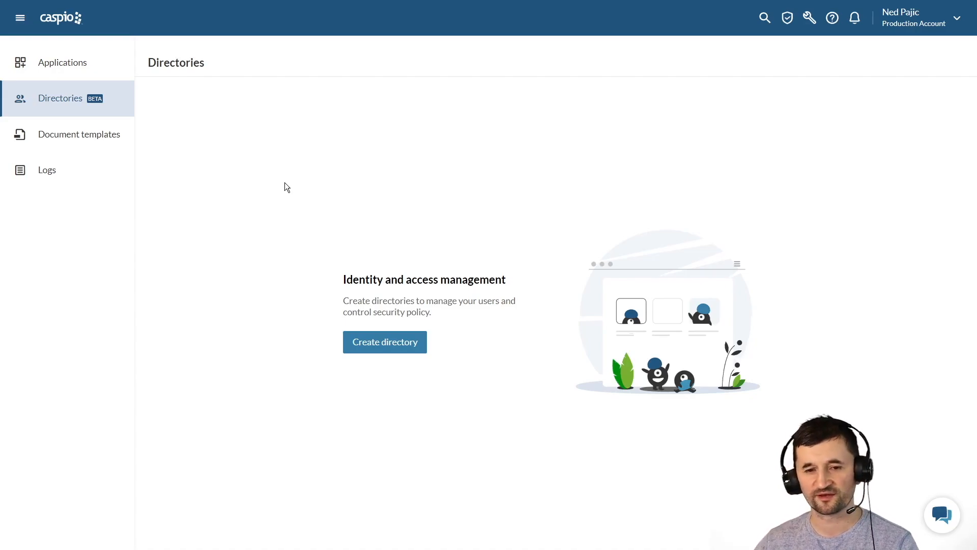
- Return to the Applications list, which shows Service Requests with 1 DataPage among ten apps
click(72, 65)
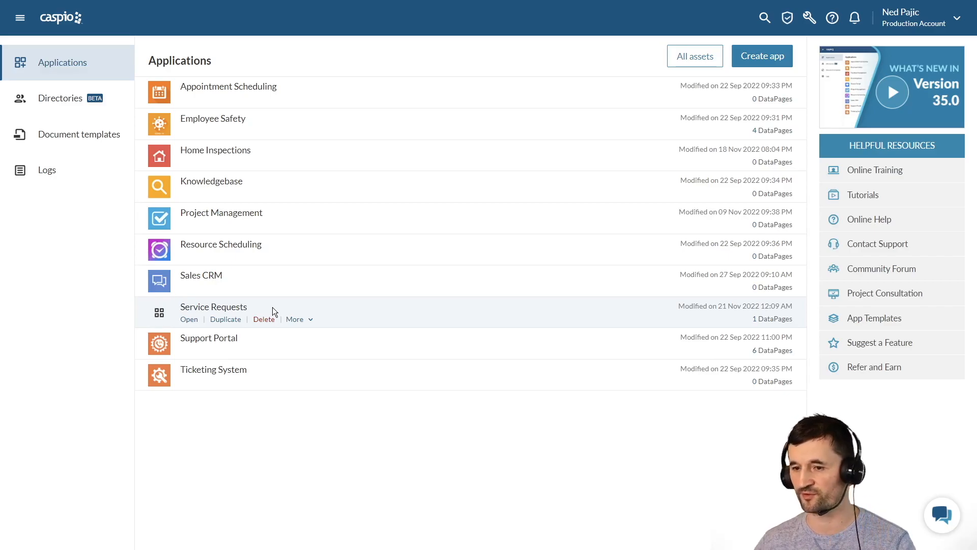
- Create a new directory named Customers
click(67, 107)
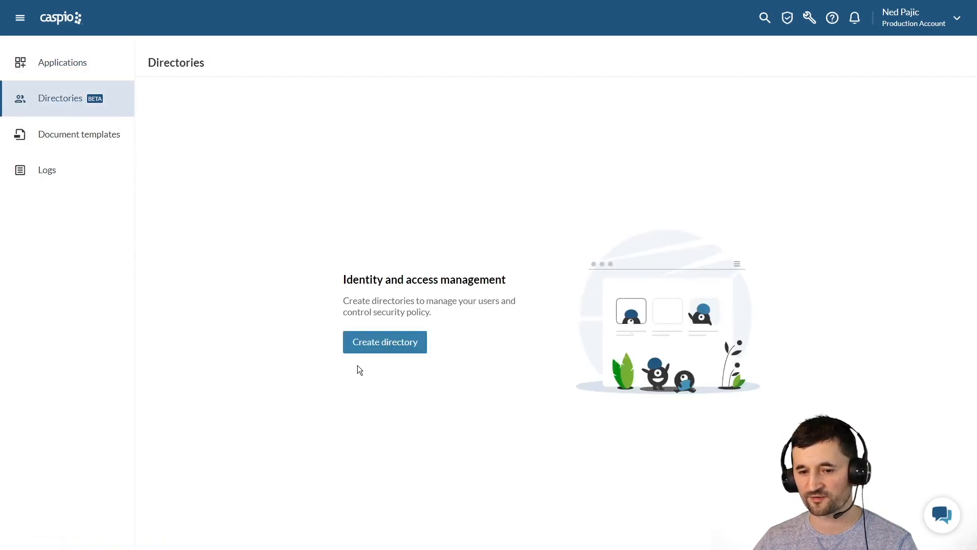
click(377, 348)
text(Customers)
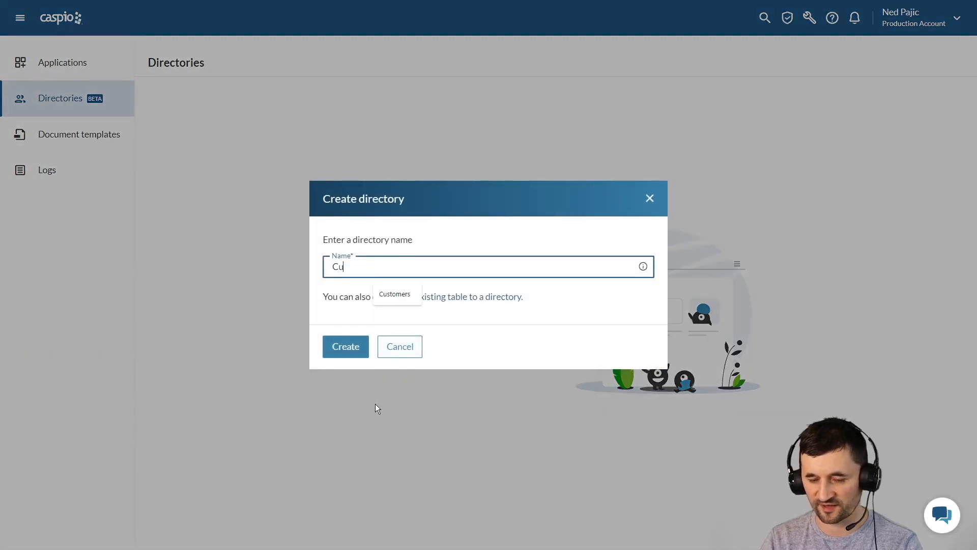
click(346, 347)
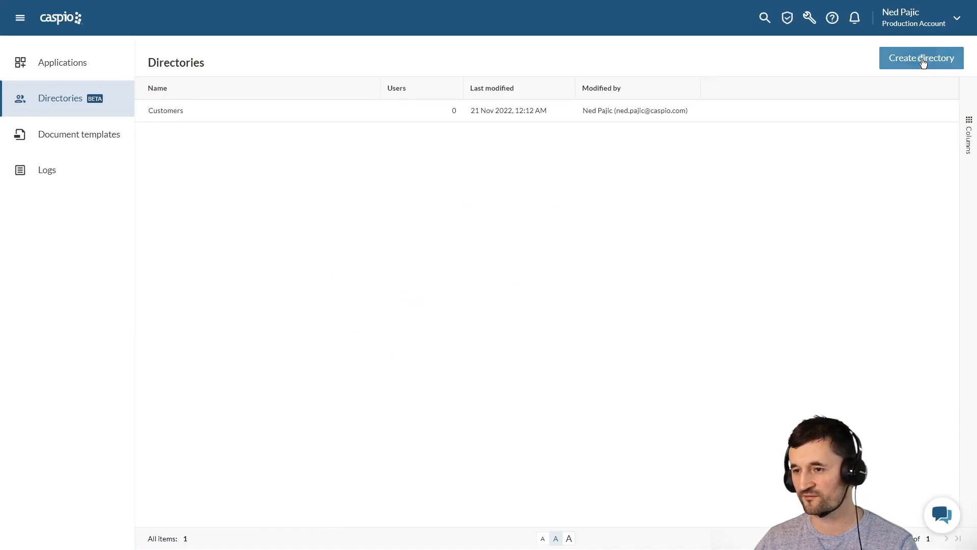
- Add a second directory named Employees
click(923, 60)
text(Employee)
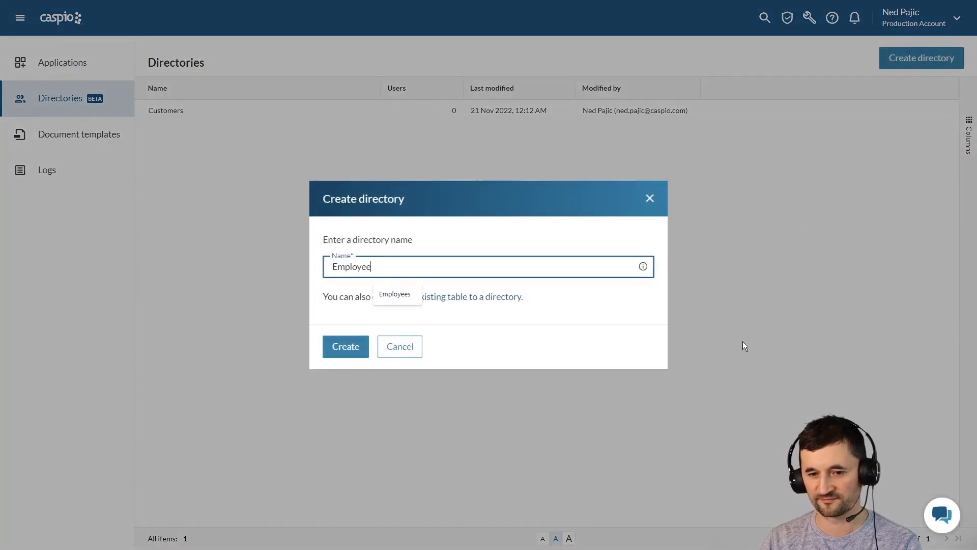
text(s)
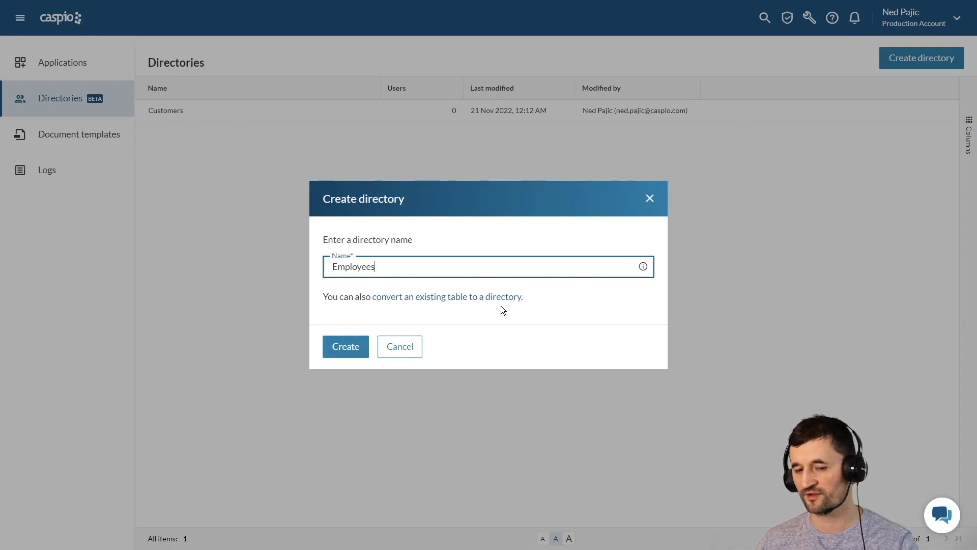
click(348, 351)
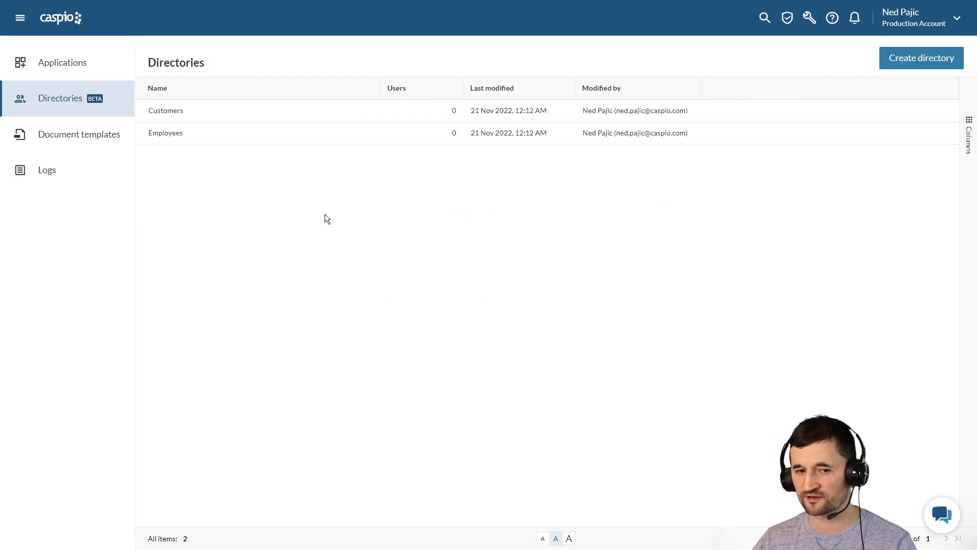
- In the Customers directory, start a new user and enter the user's e-mail, first name and last name
click(310, 112)
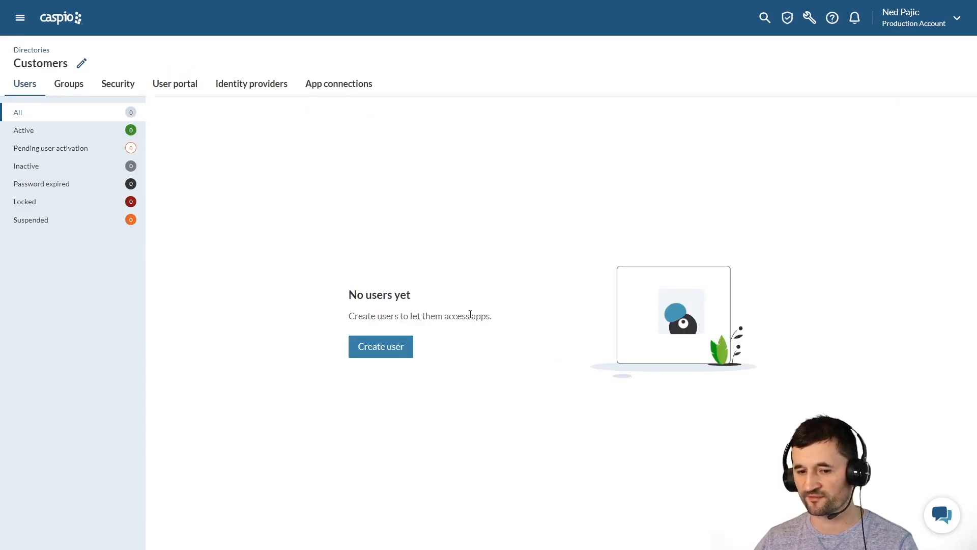
click(402, 349)
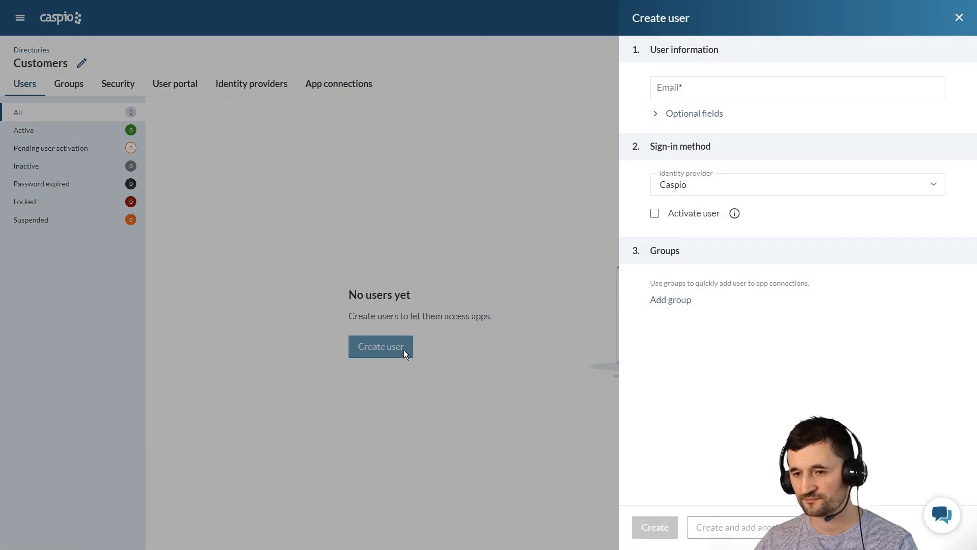
click(698, 90)
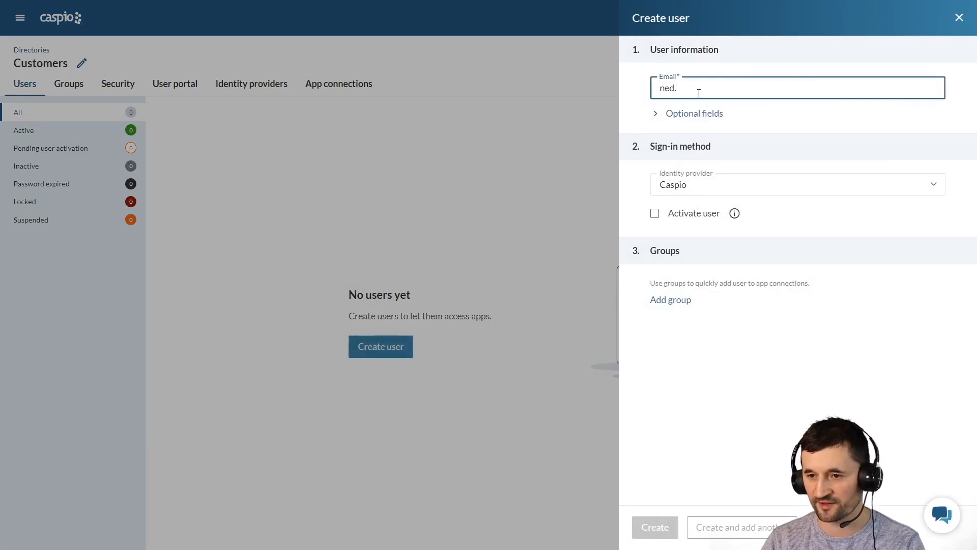
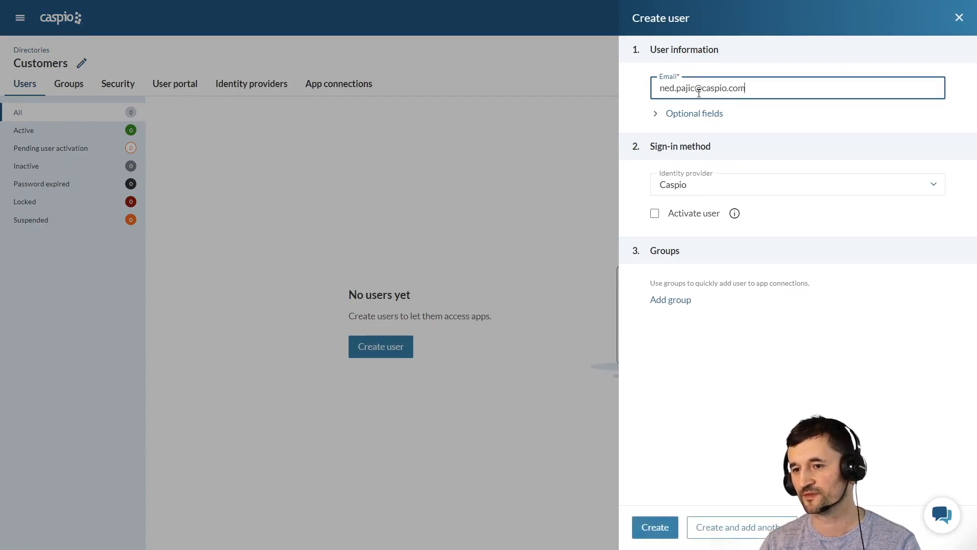
click(656, 114)
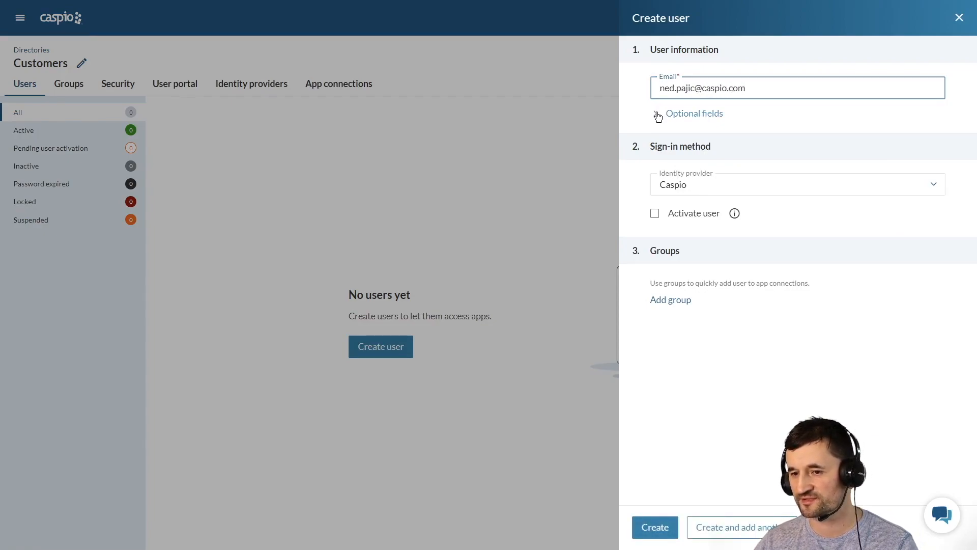
click(714, 145)
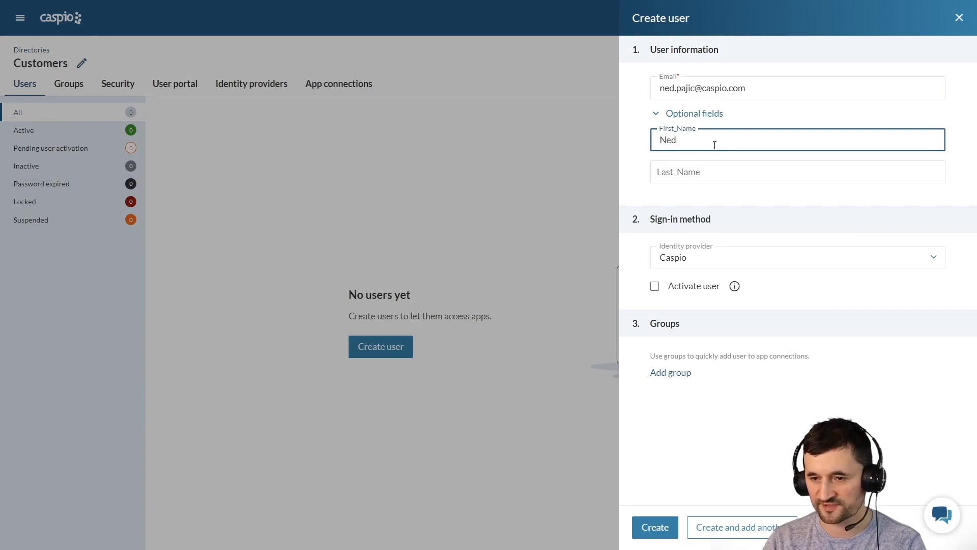
key(Tab)
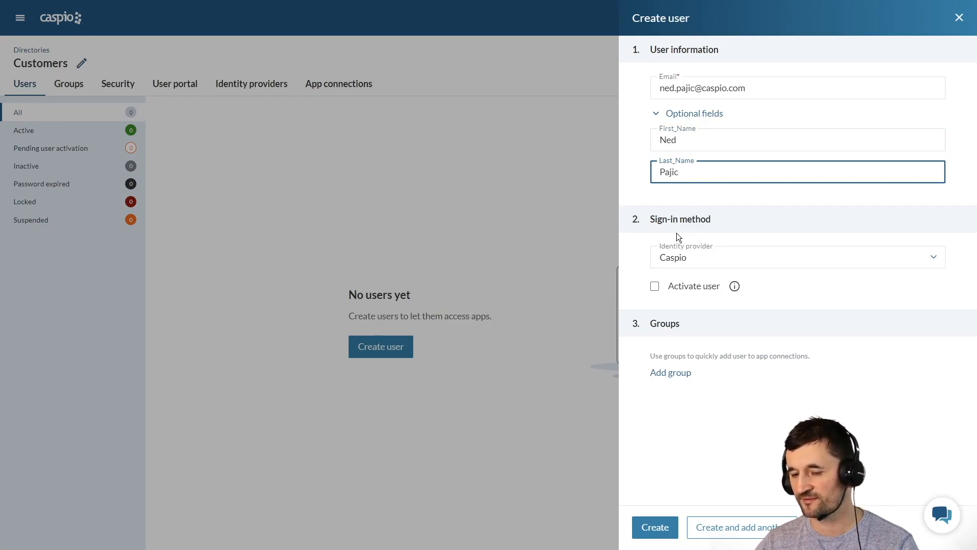
- Keep Caspio as the identity provider and tick Activate user
click(679, 258)
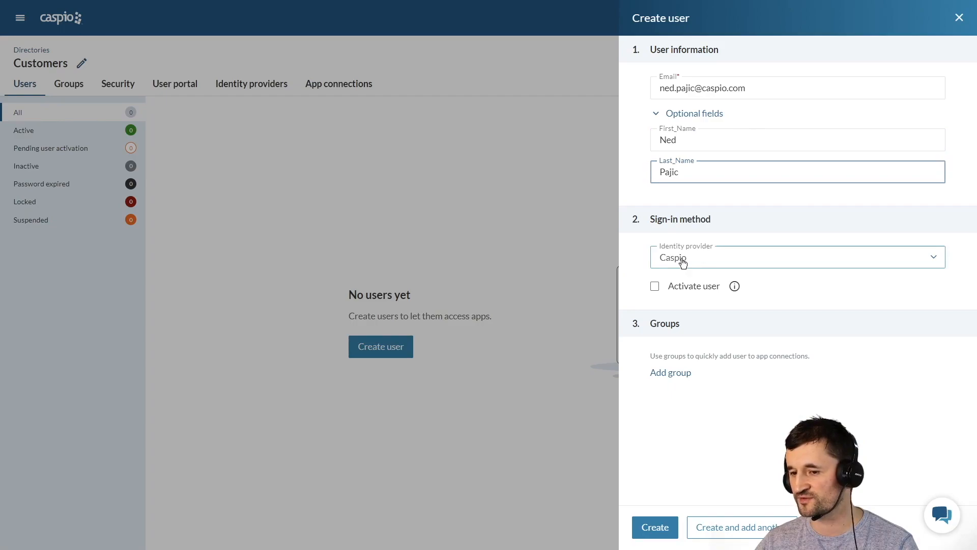
click(693, 260)
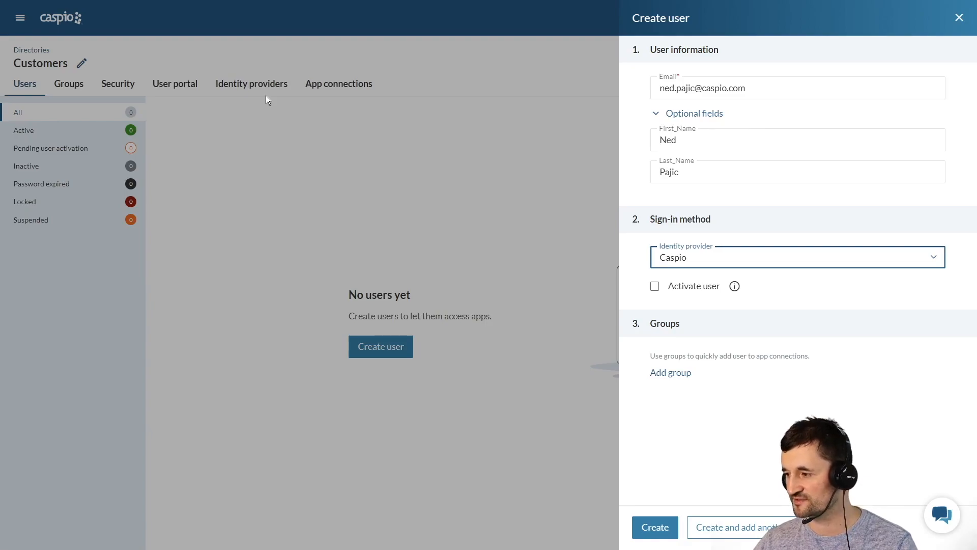
click(655, 286)
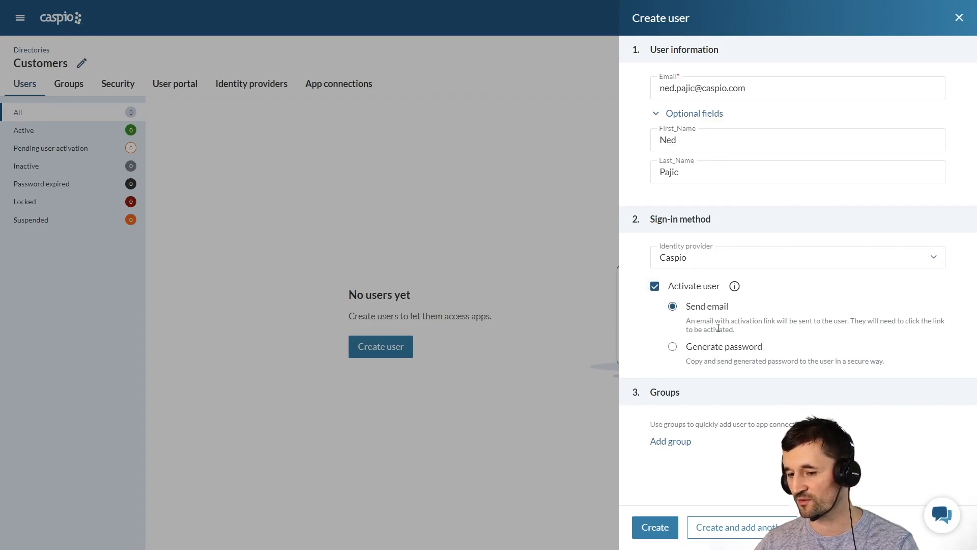
- Try Generate password, switch back to e-mail activation, and create the user
click(673, 348)
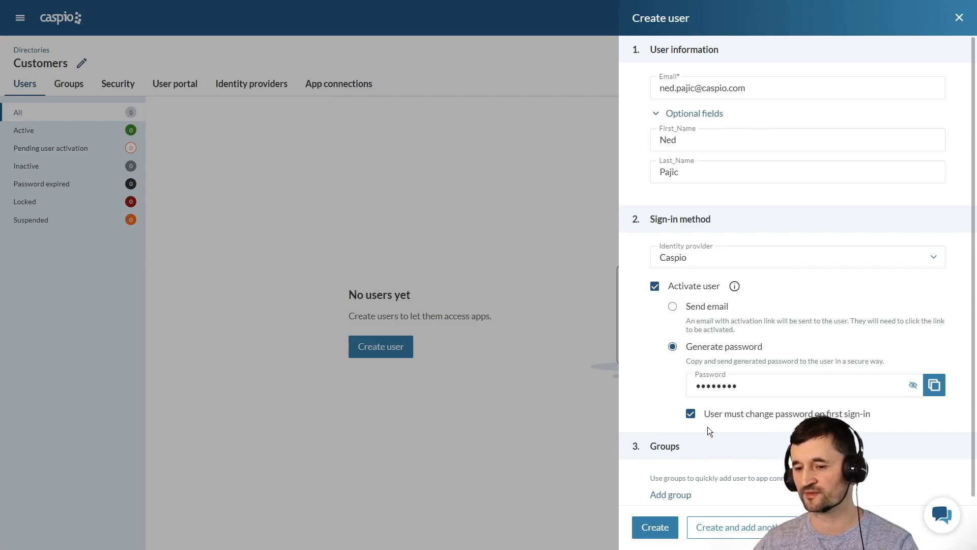
click(703, 308)
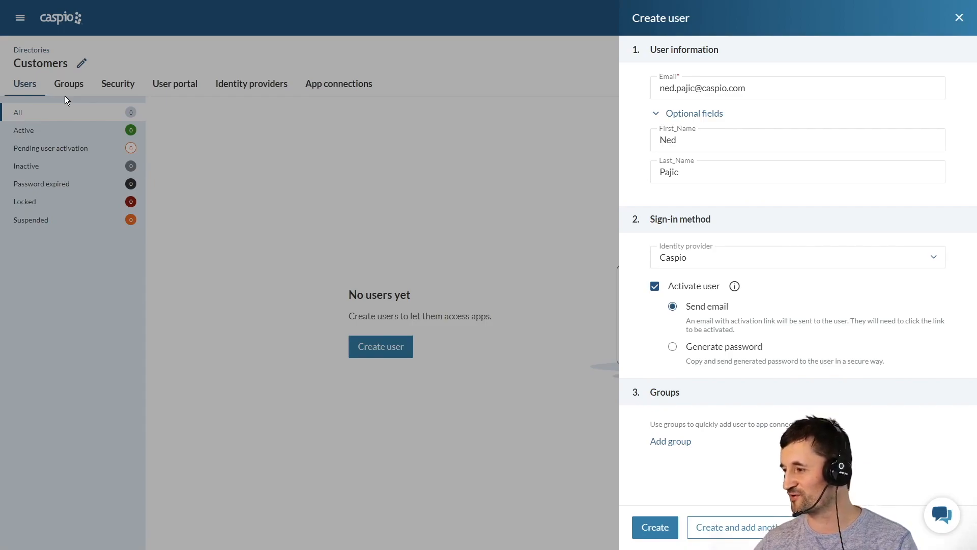
click(654, 527)
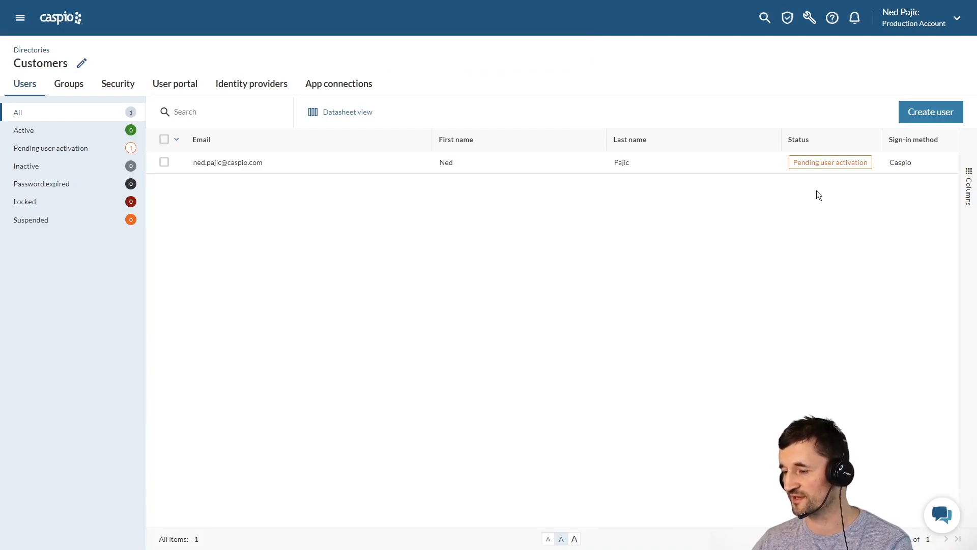
- Follow the Activate link in the Welcome to User Portal e-mail in Outlook
drag(976, 100, 562, 77)
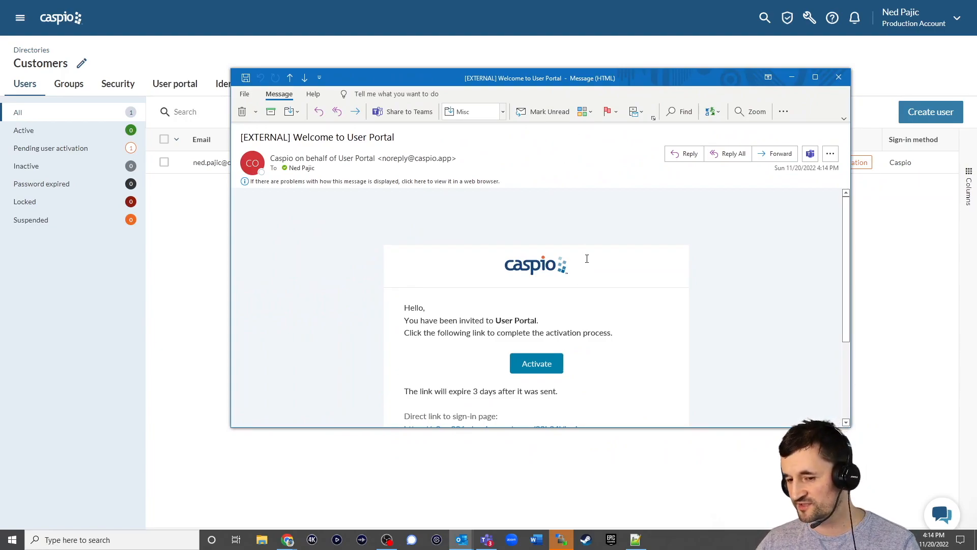
click(541, 365)
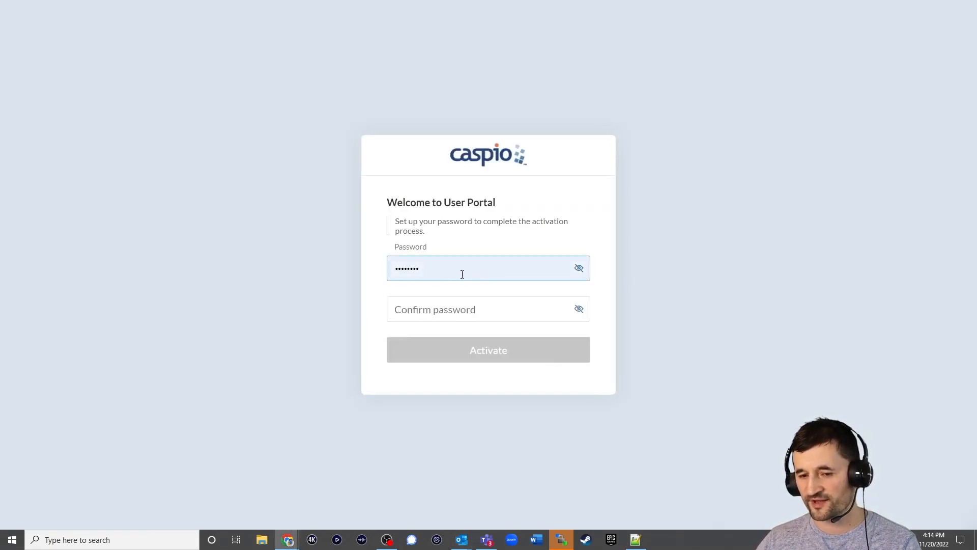
- Replace the prefilled password, confirm the new password, and activate the account
drag(463, 268, 301, 273)
text(*******)
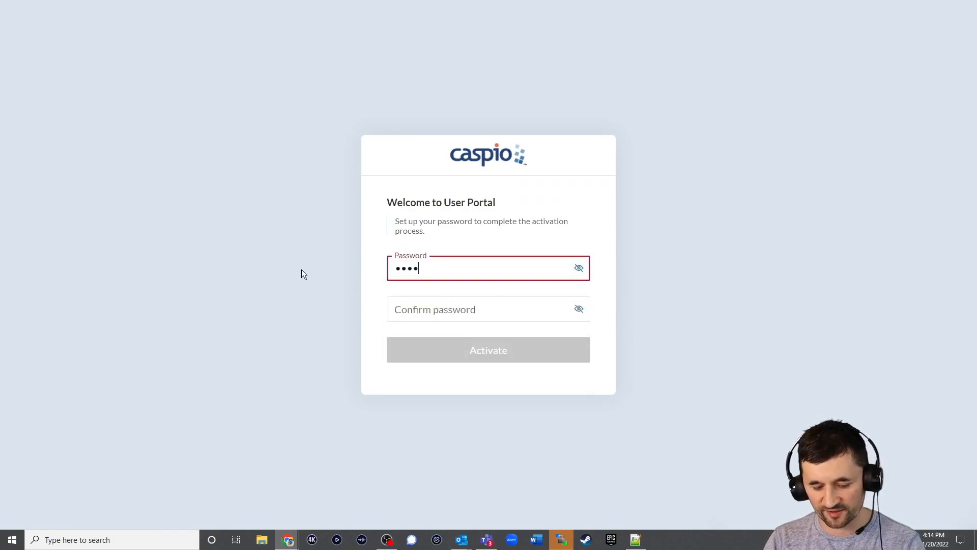
text(*)
key(Tab)
text(********)
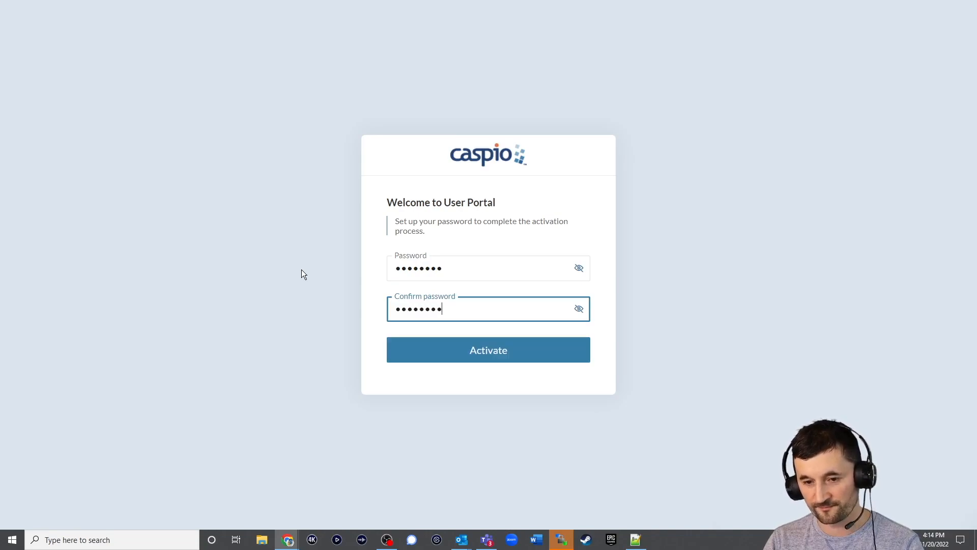
click(491, 357)
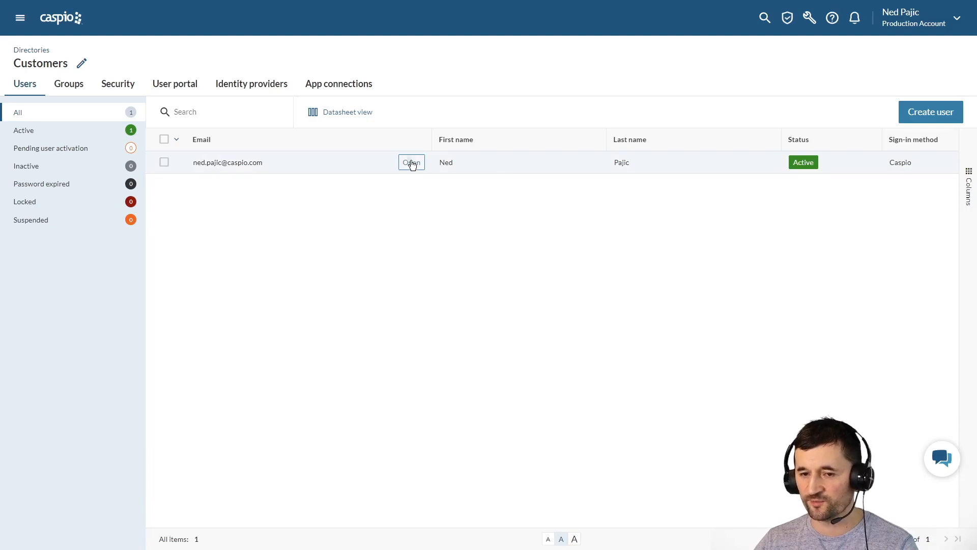
- Review the active user's details and available actions, then view the directory's Security settings
click(412, 162)
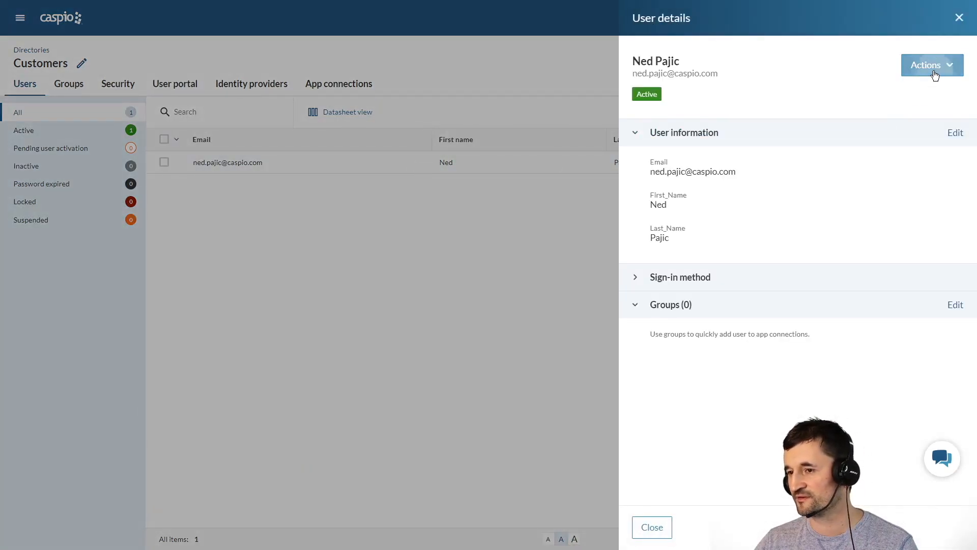
click(936, 71)
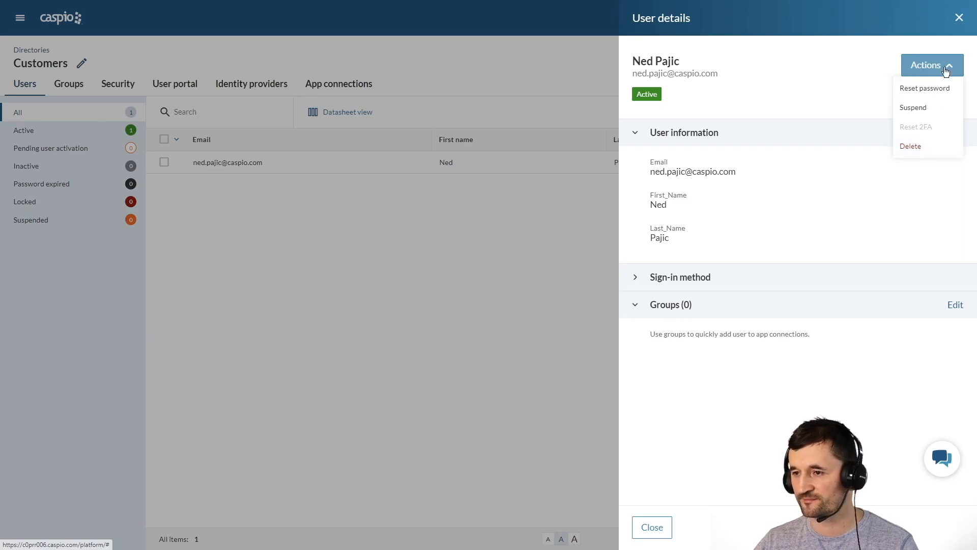
click(960, 18)
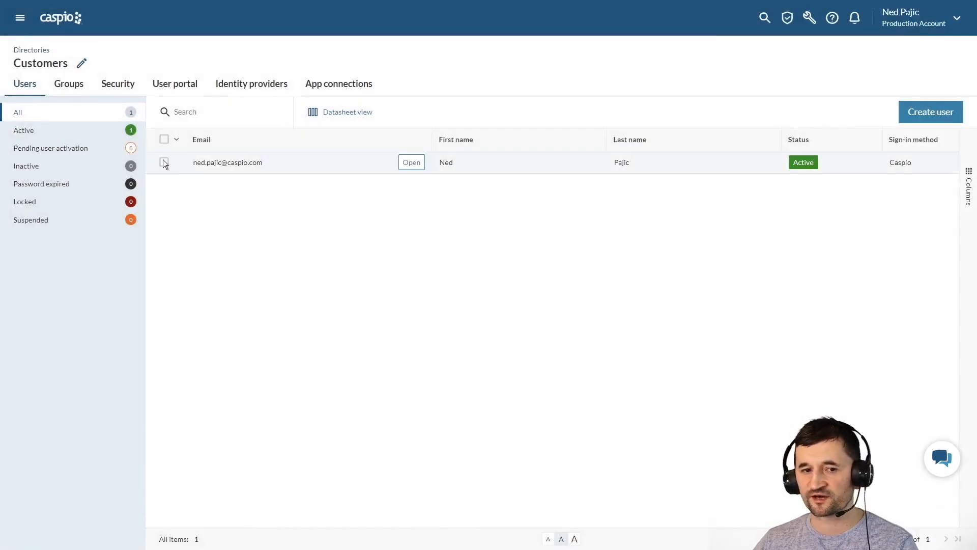
click(123, 88)
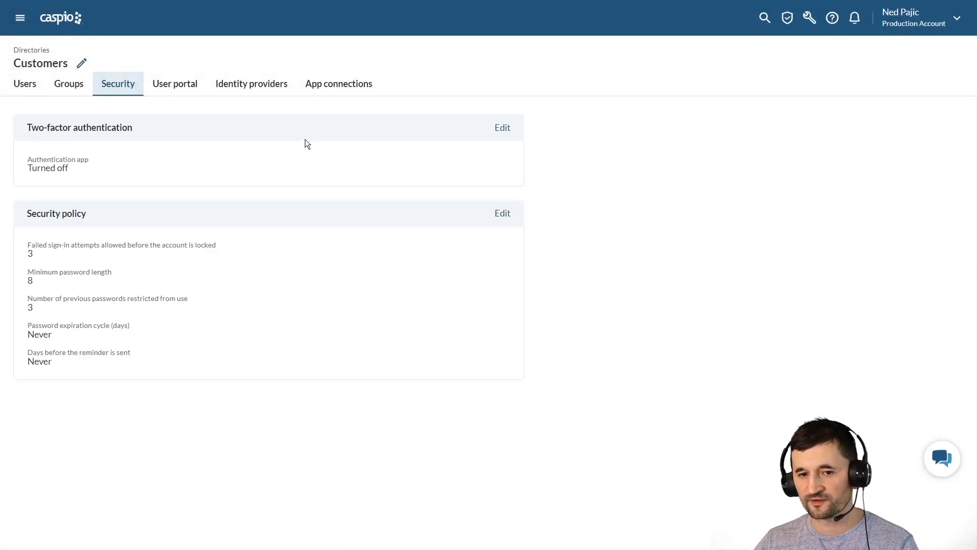
- Try turning on two-factor authentication enforced for all users, then cancel without saving
click(502, 130)
click(641, 108)
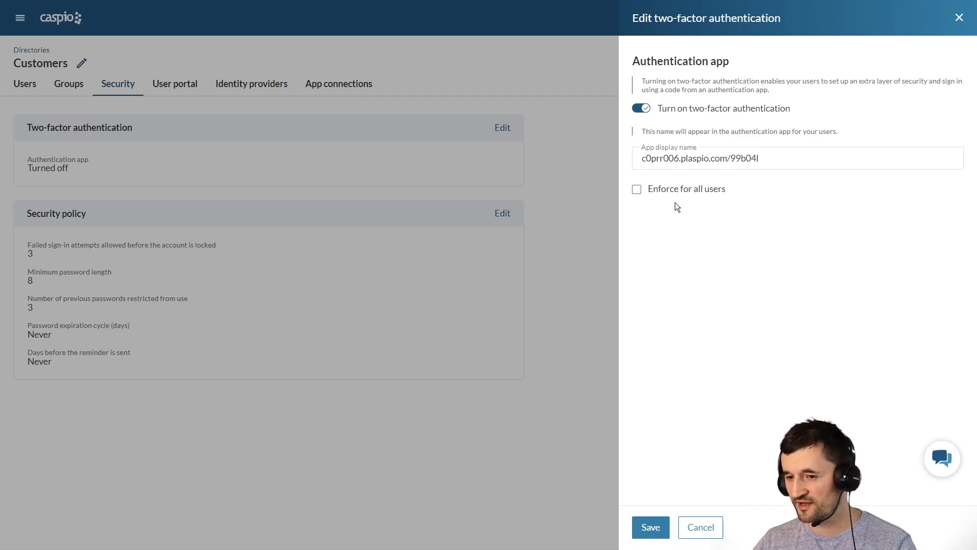
click(638, 190)
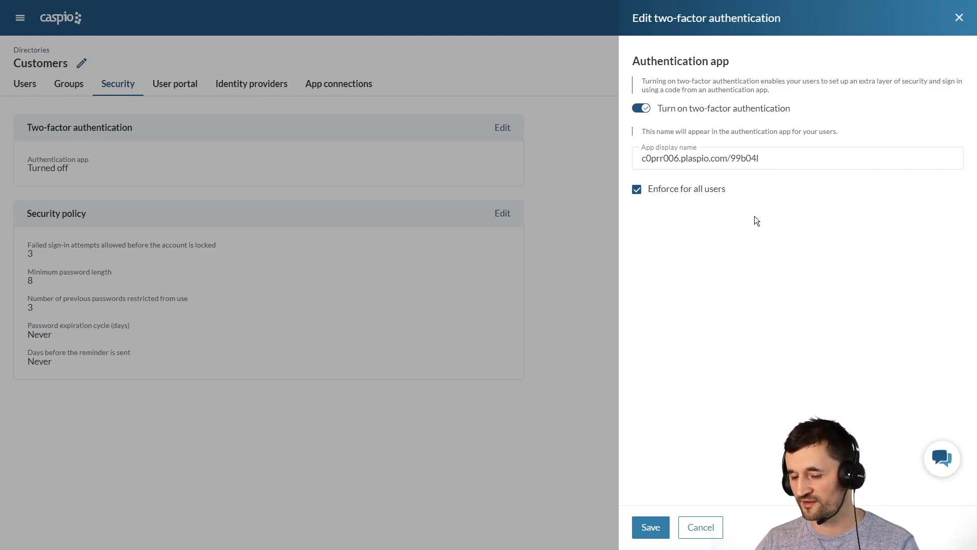
click(701, 527)
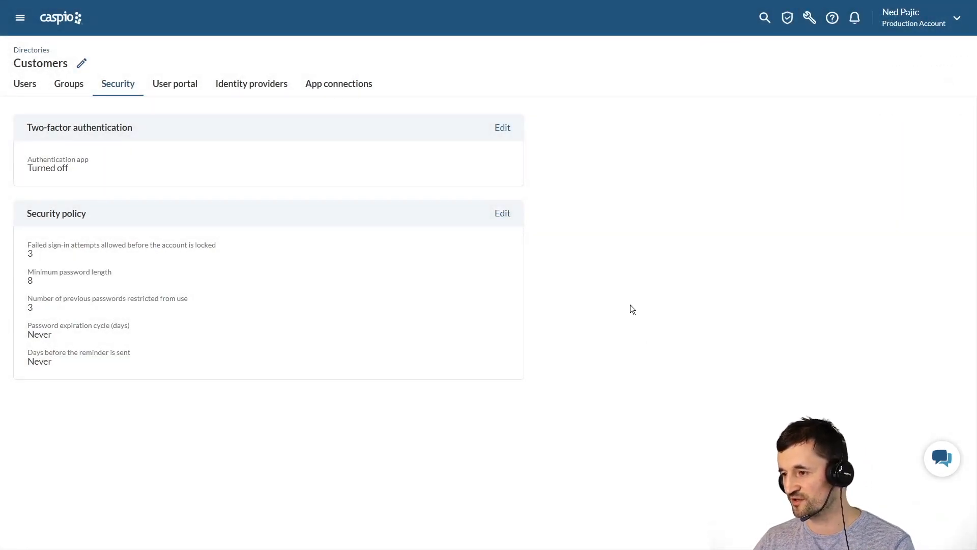
- Trial 5 failed sign-ins, 5-password history, 60-day expiry and 3-day reminder, discard, then view User portal
click(503, 215)
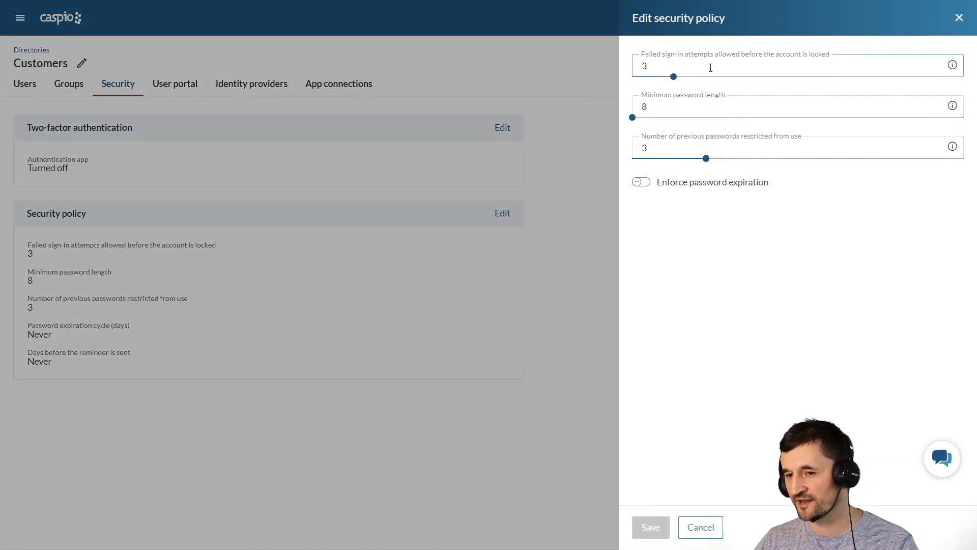
drag(674, 76, 722, 75)
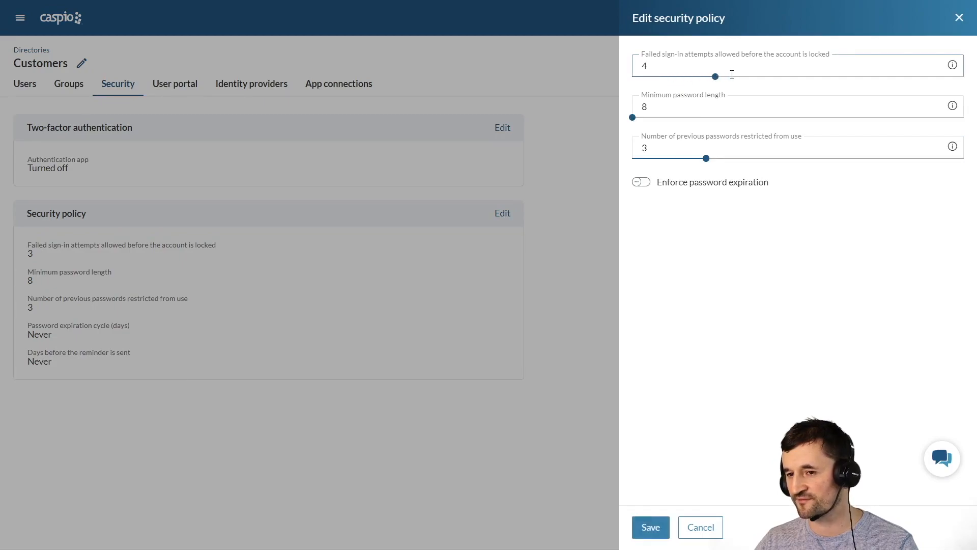
click(757, 76)
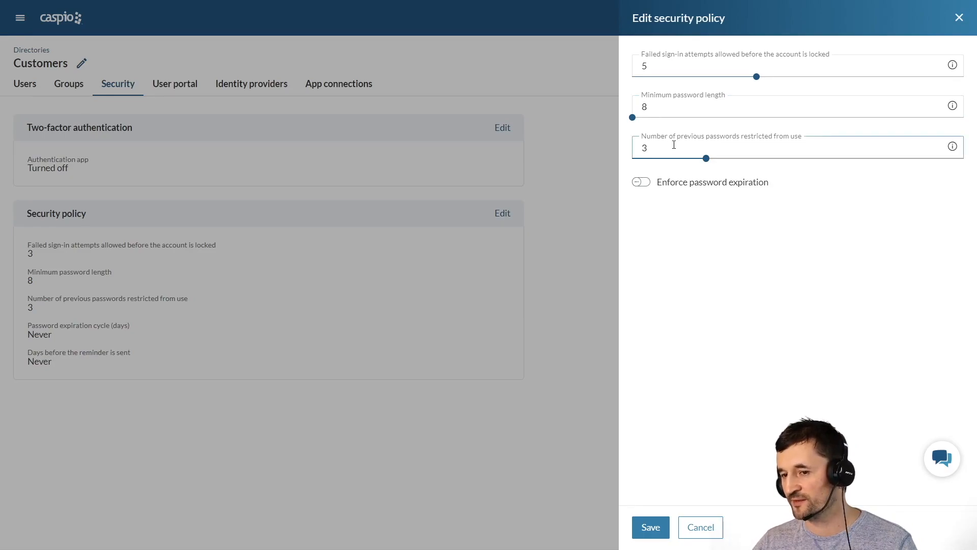
drag(733, 161, 781, 159)
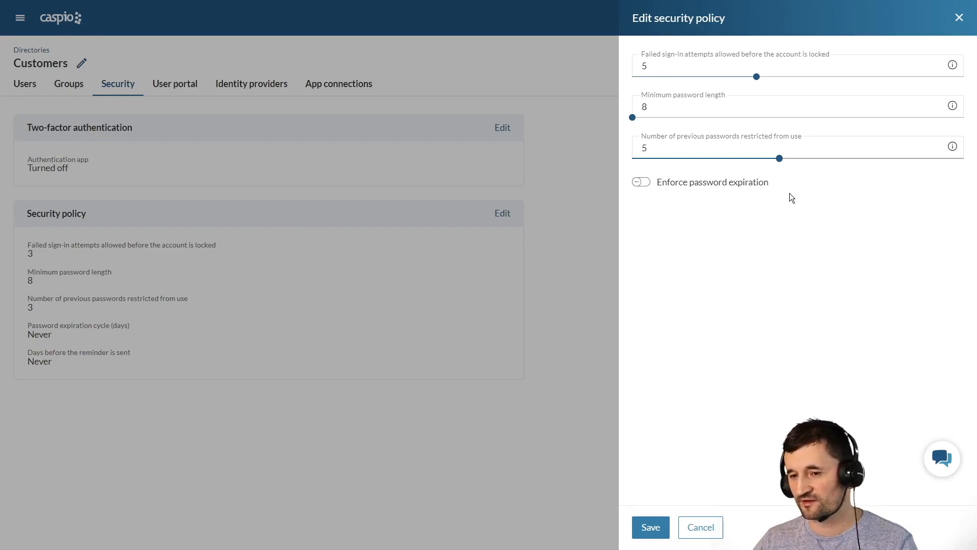
click(642, 182)
drag(635, 228, 664, 230)
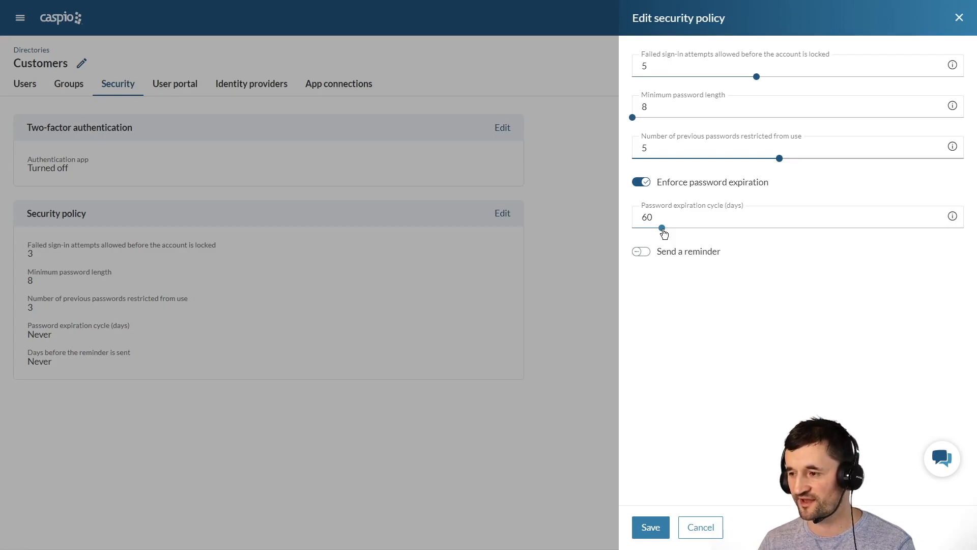
click(643, 252)
drag(633, 298, 762, 304)
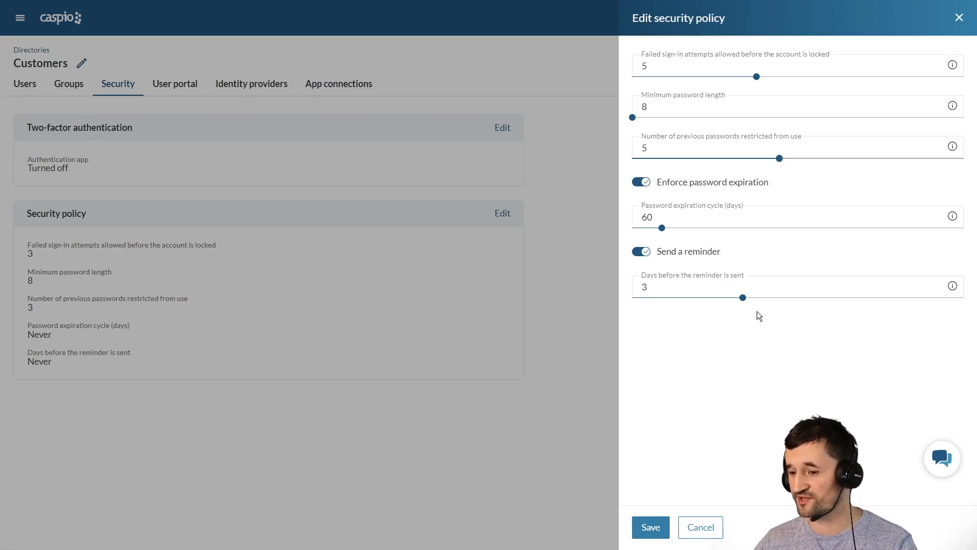
click(712, 533)
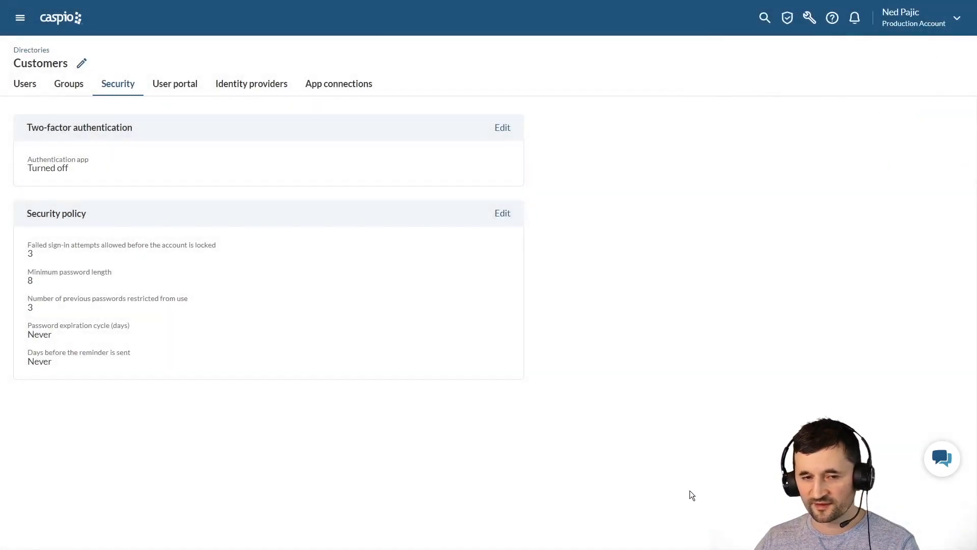
click(192, 90)
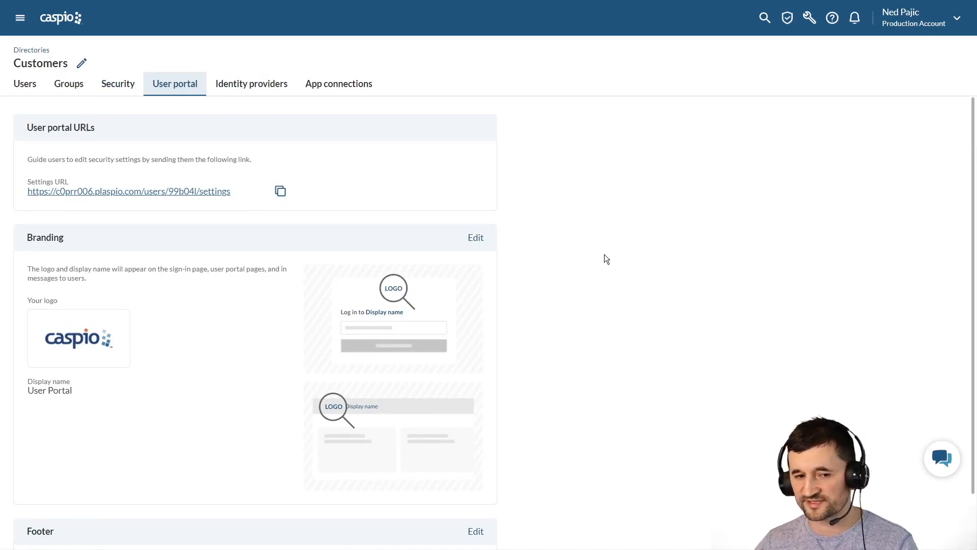
click(474, 238)
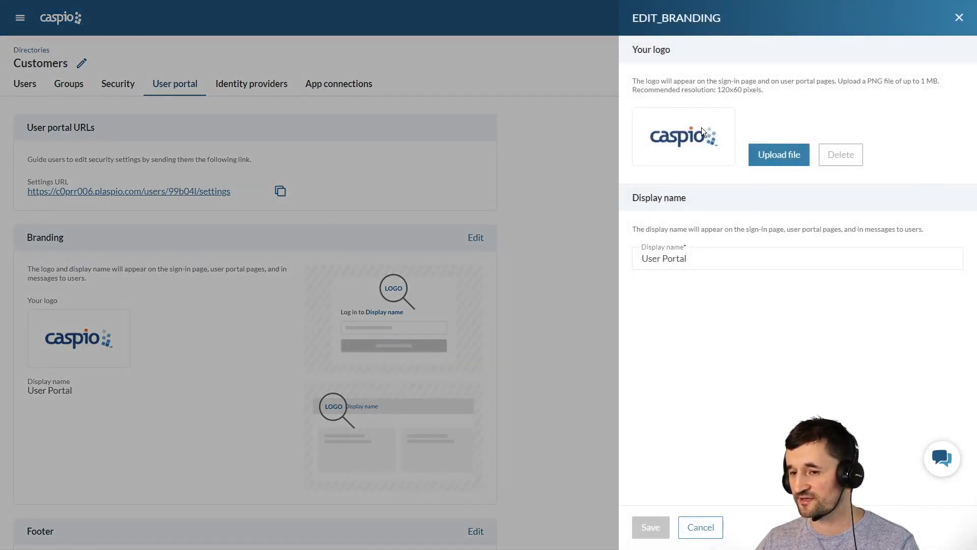
click(688, 258)
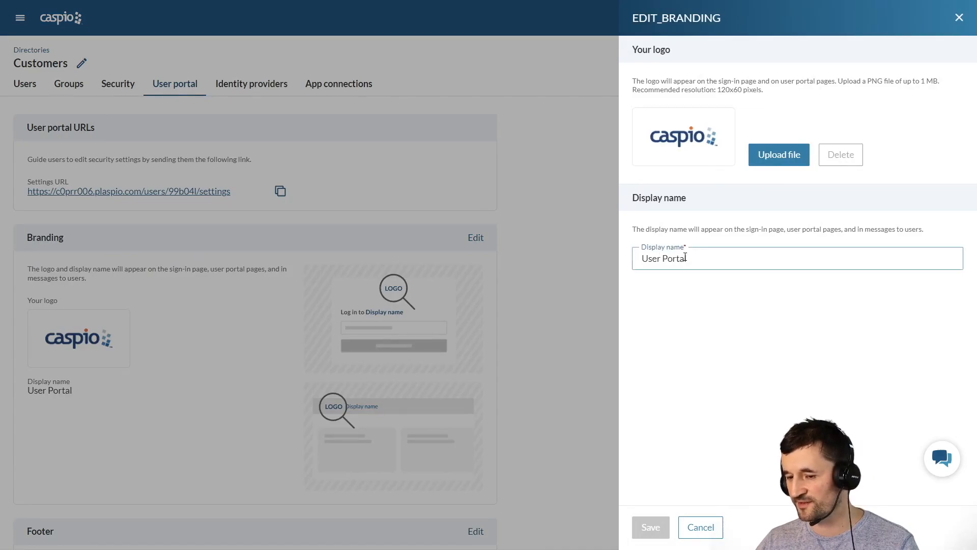
click(616, 289)
scroll(621, 288, down, 3)
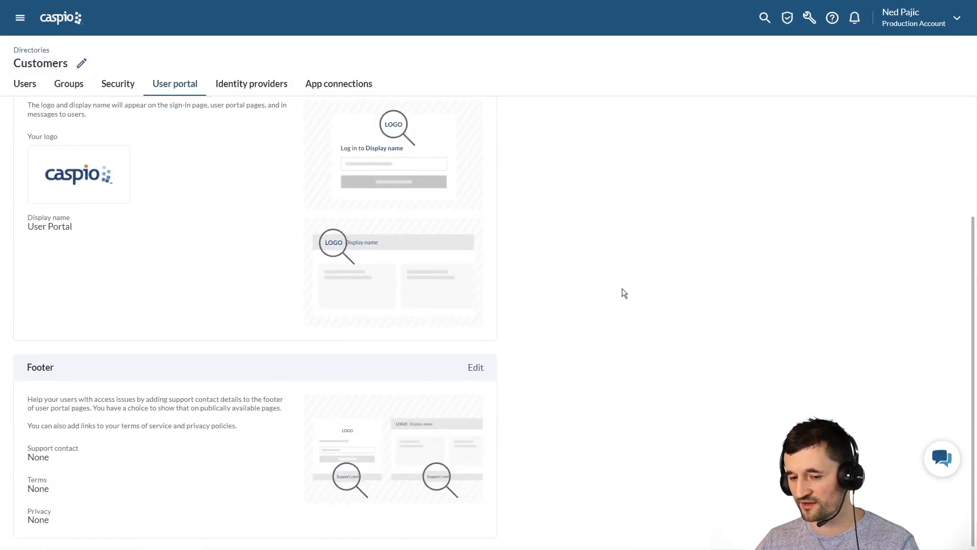
click(475, 367)
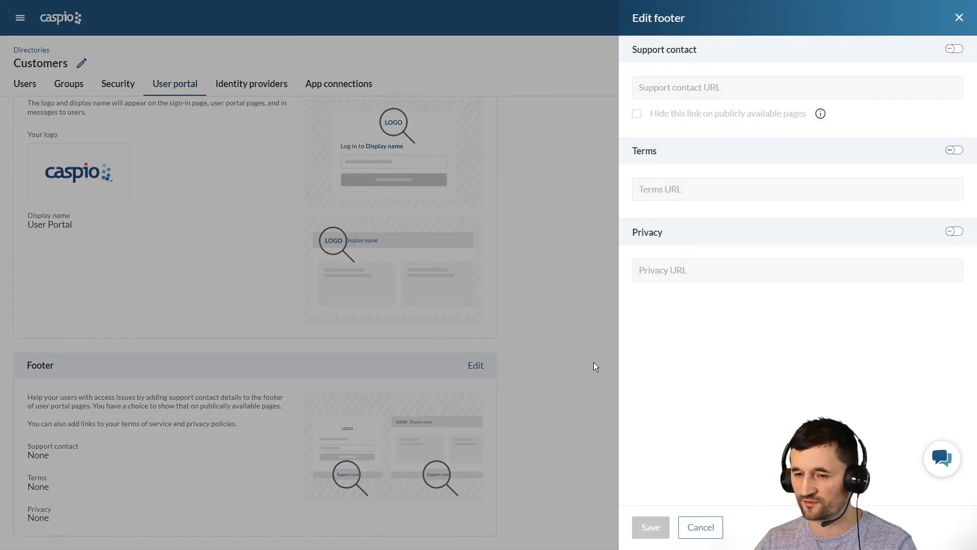
click(958, 152)
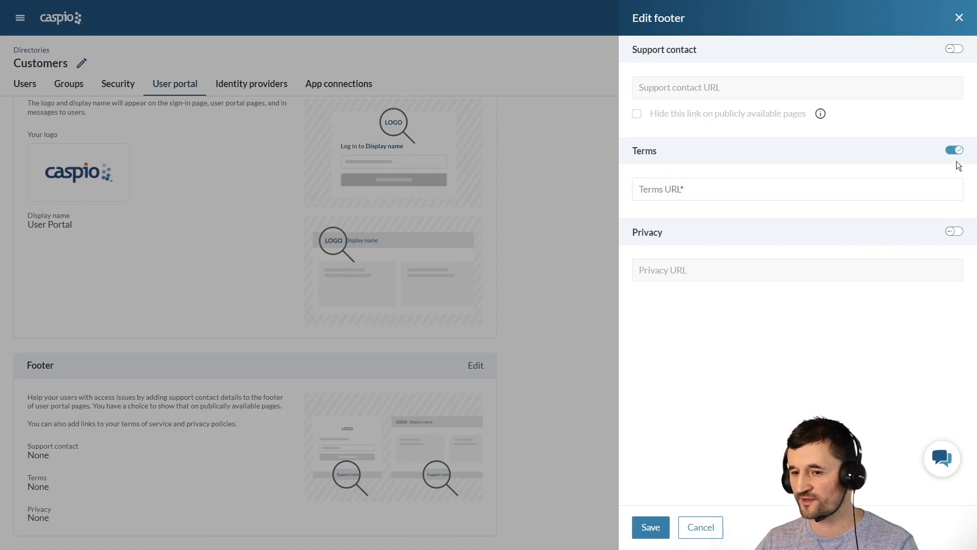
click(956, 230)
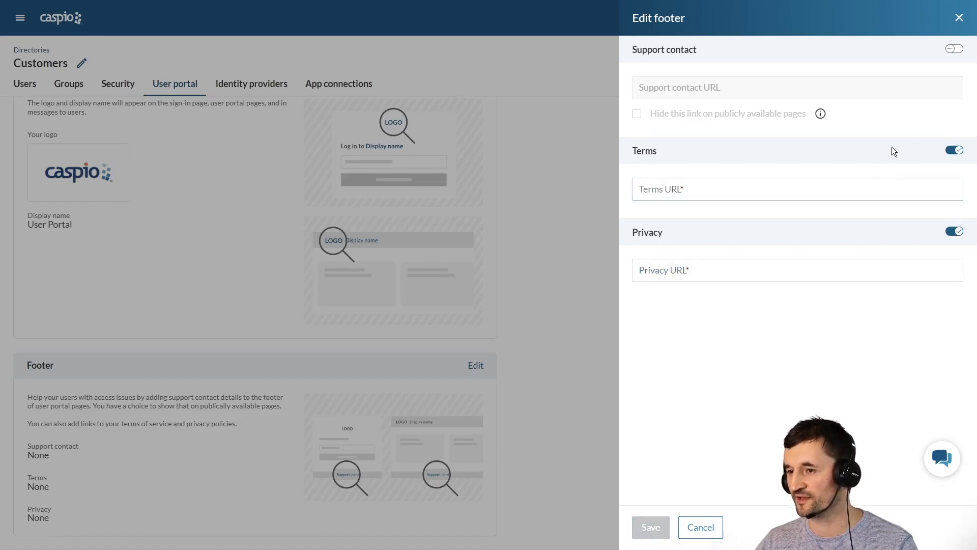
click(953, 49)
click(804, 89)
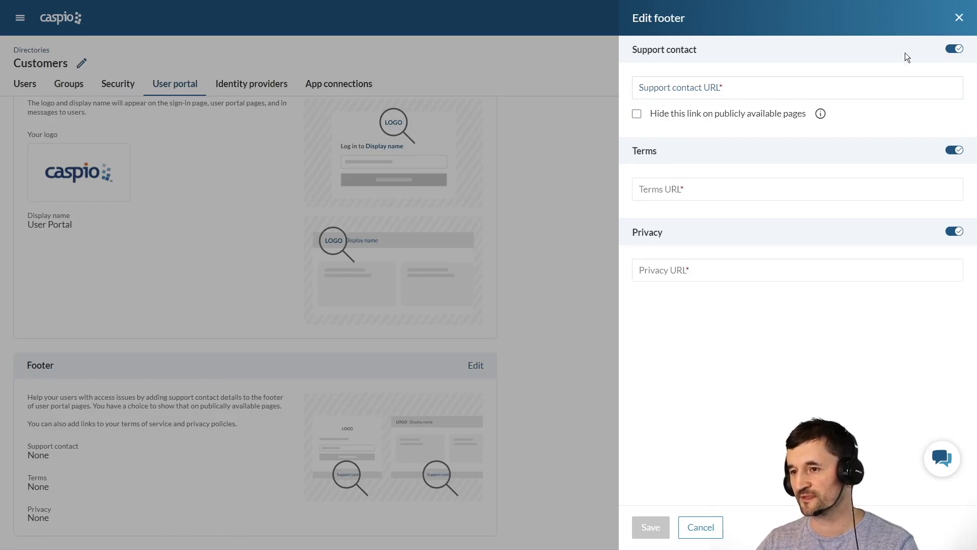
click(959, 19)
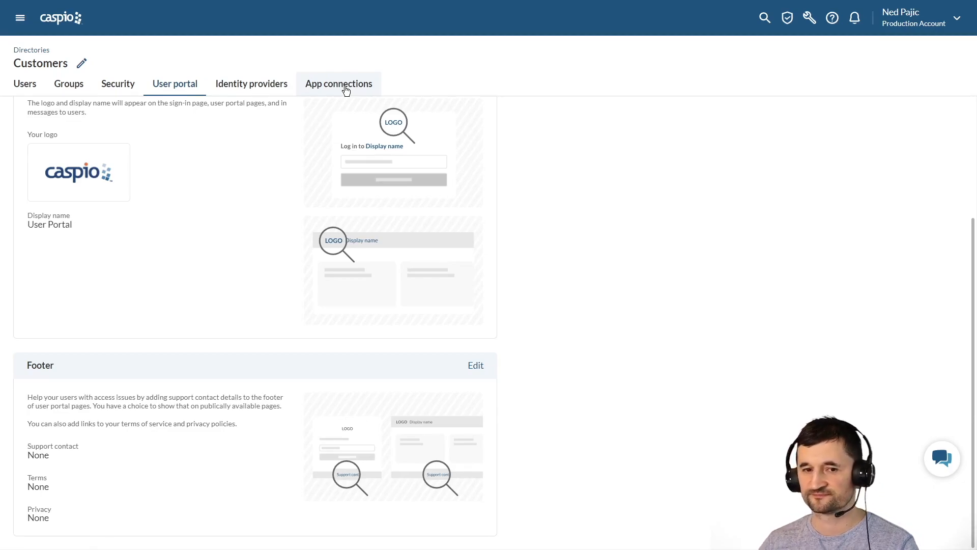
- Check the Service Requests tables, showing sr_tbl_inspection_requests with 0 records, then go back to Applications
click(64, 22)
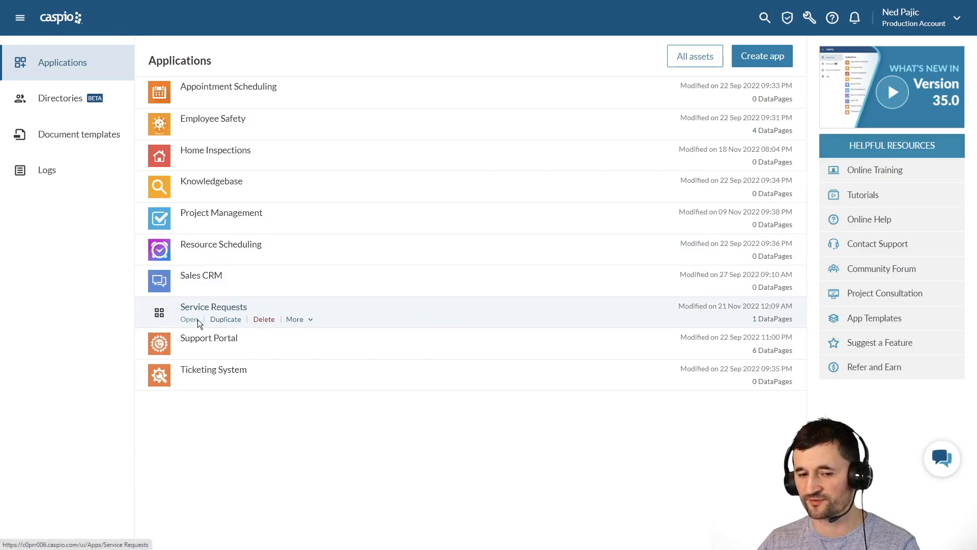
click(198, 319)
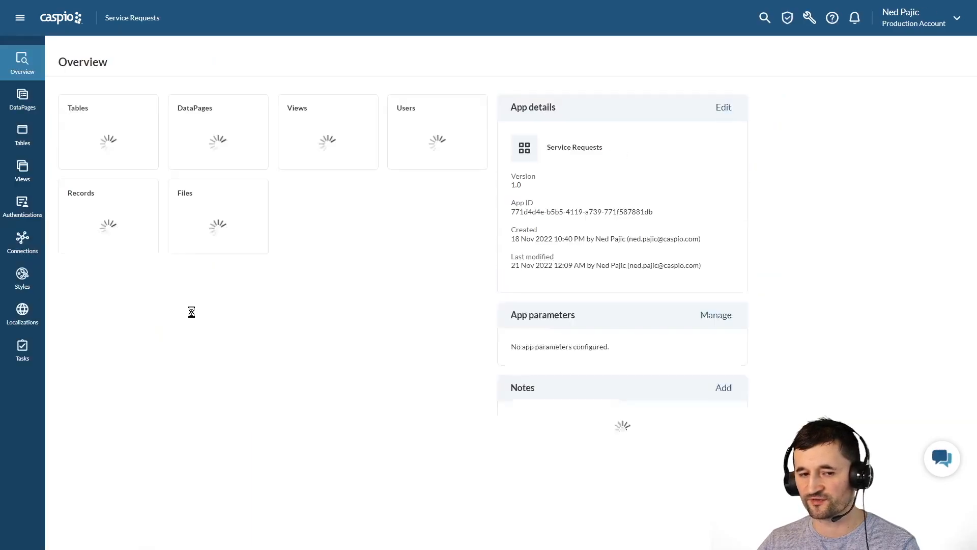
click(37, 146)
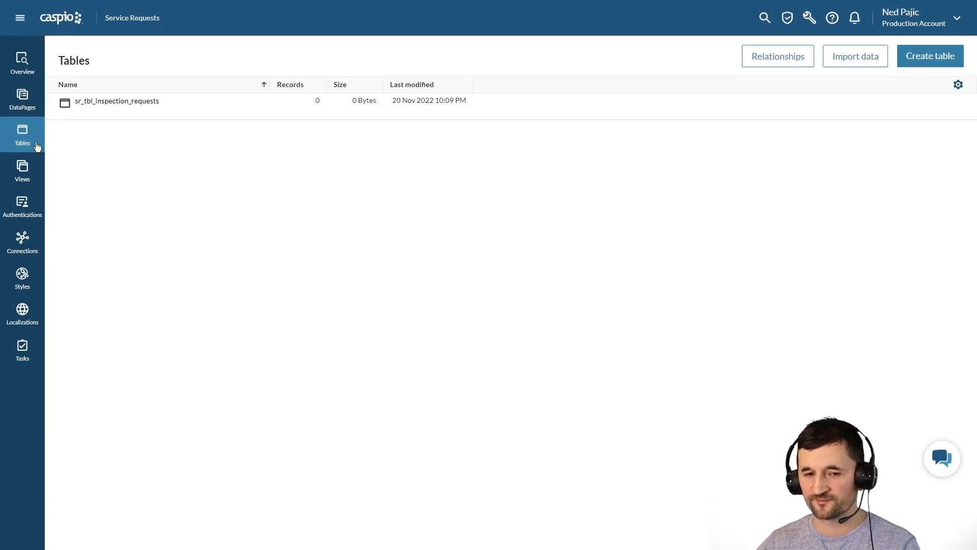
click(71, 27)
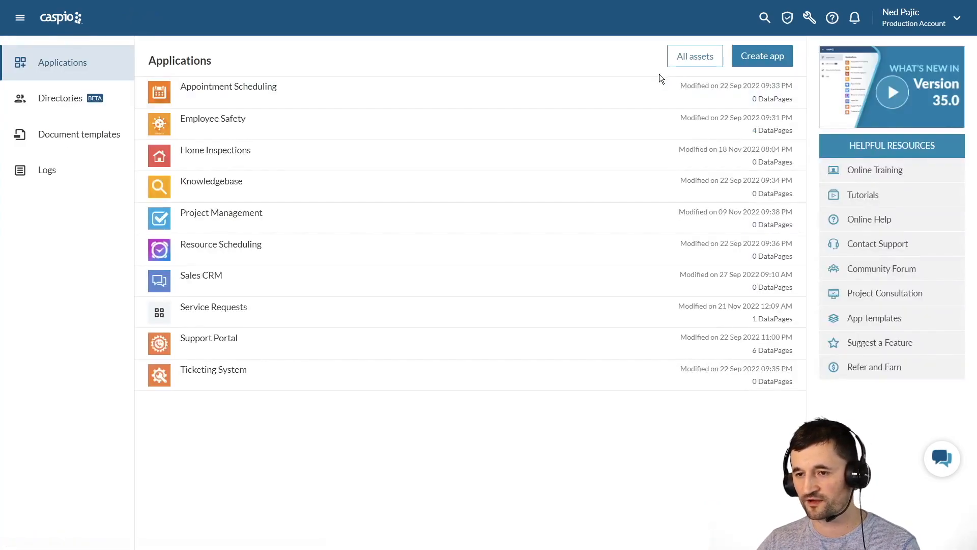
- From All assets Tables, share the Customers table with the Service Requests app
click(700, 62)
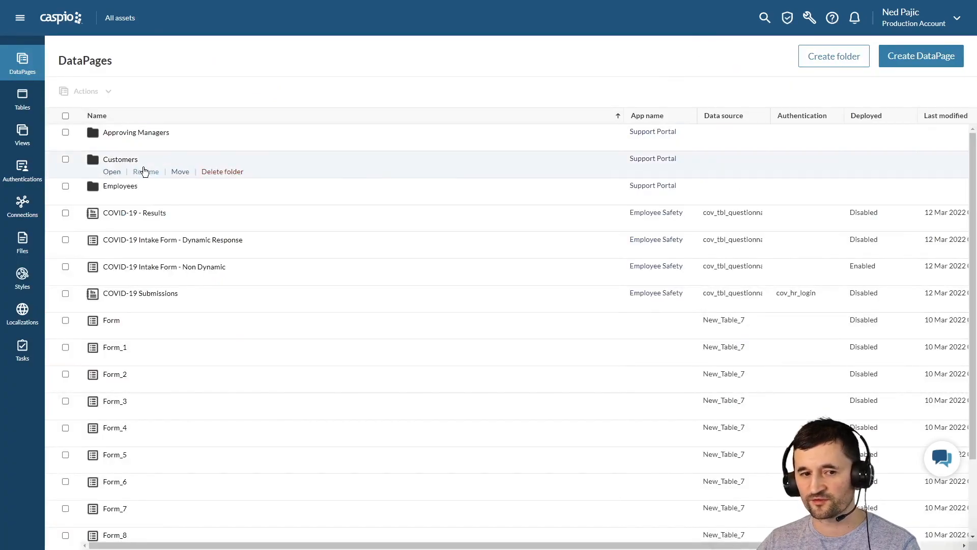
click(23, 107)
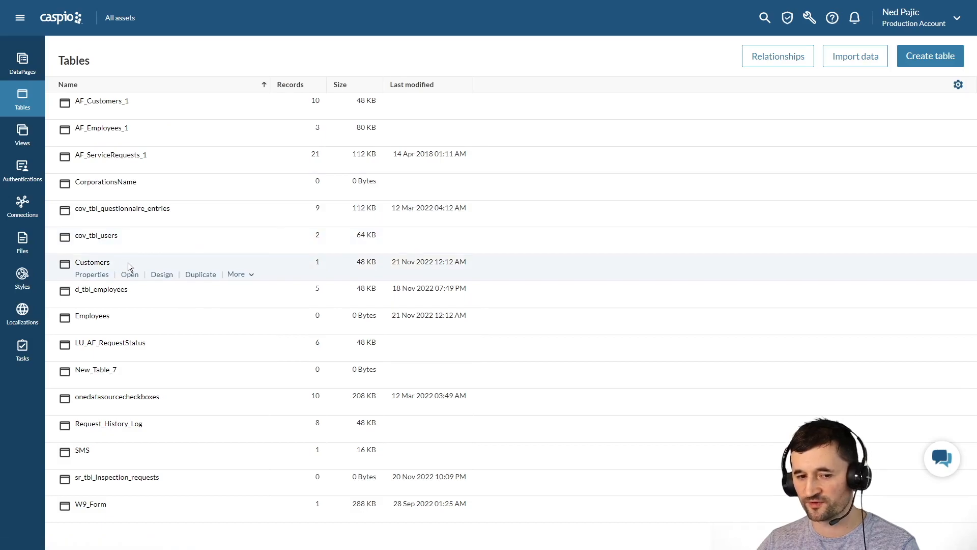
click(242, 278)
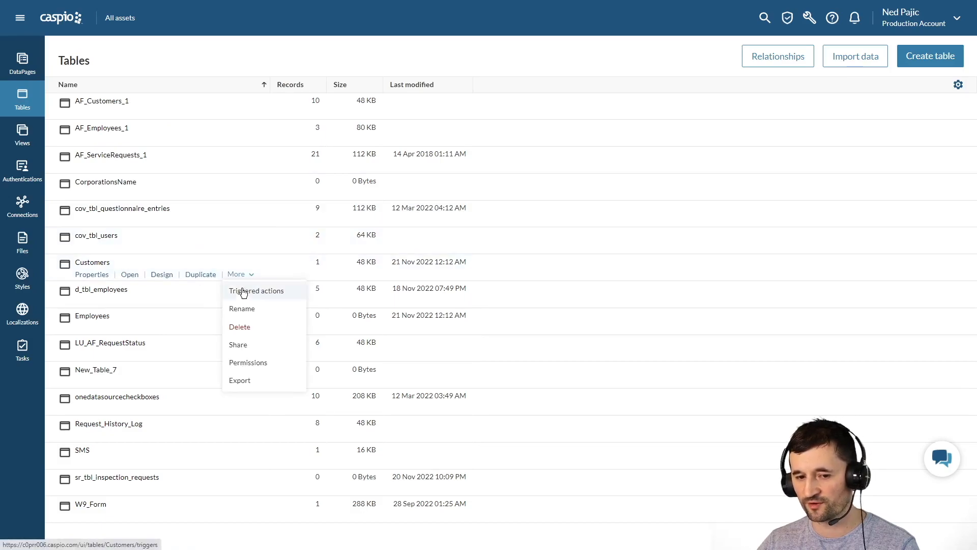
click(235, 342)
click(403, 328)
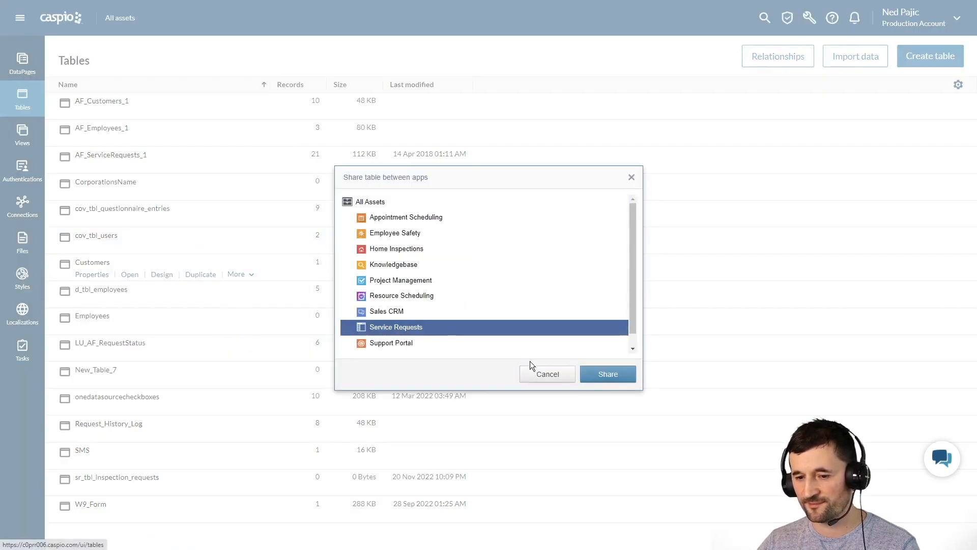
click(608, 375)
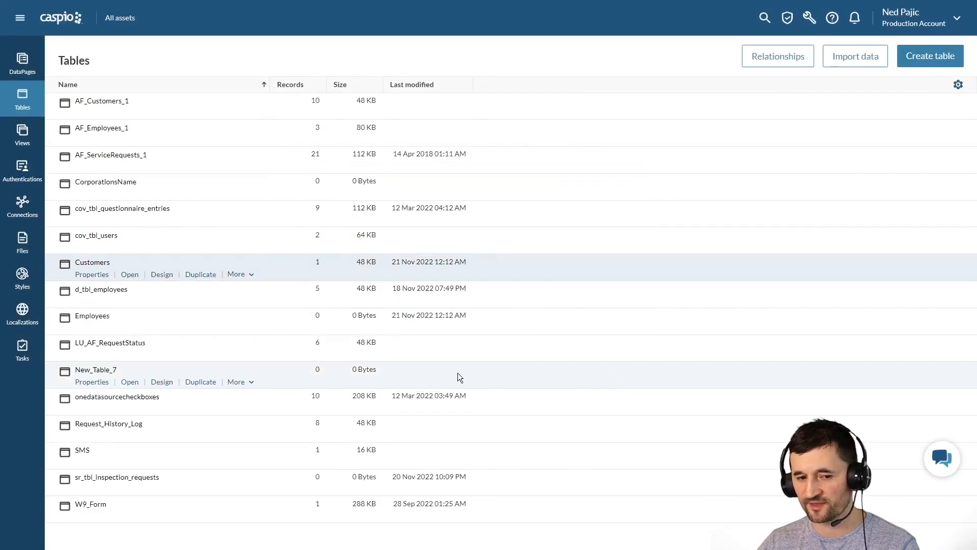
- Share the Employees table with Service Requests too, then return to the Applications page
click(250, 330)
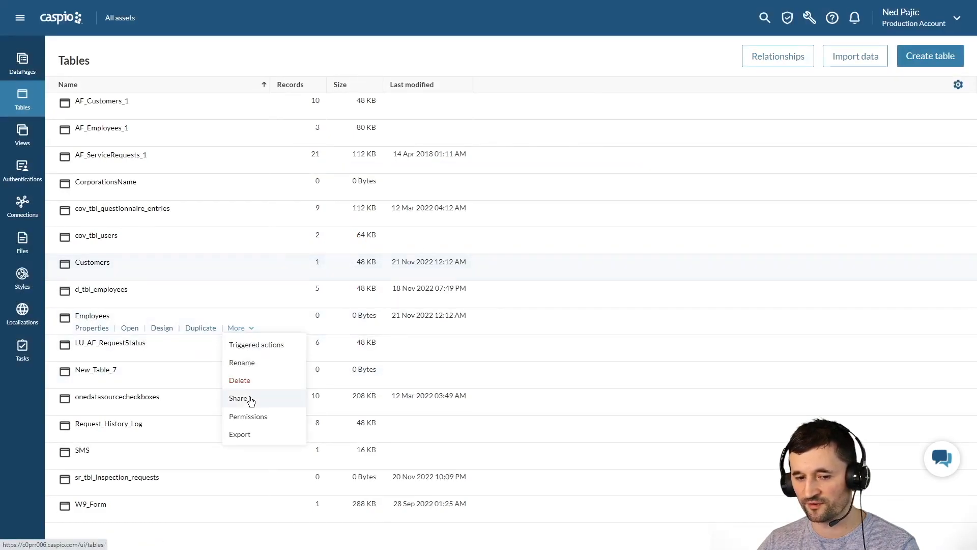
click(249, 397)
click(404, 329)
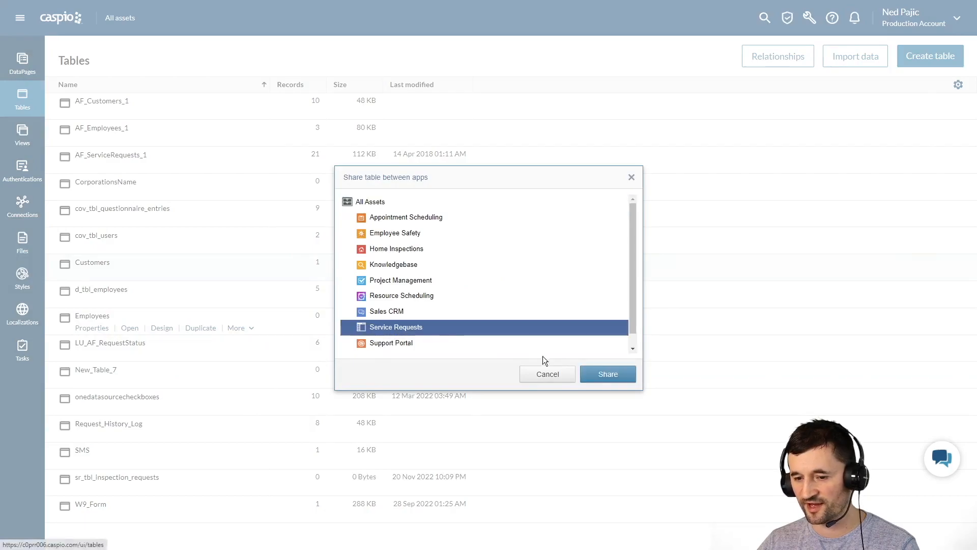
click(597, 368)
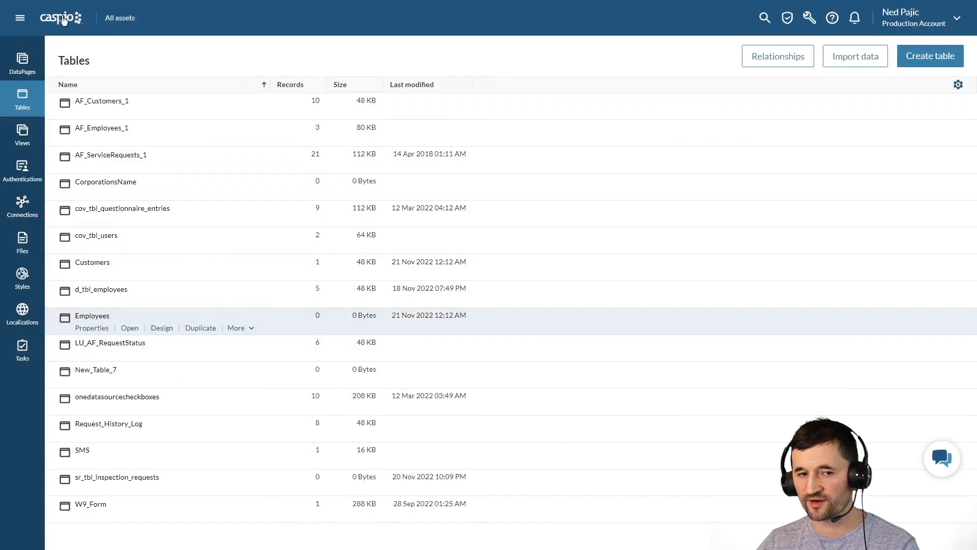
click(62, 18)
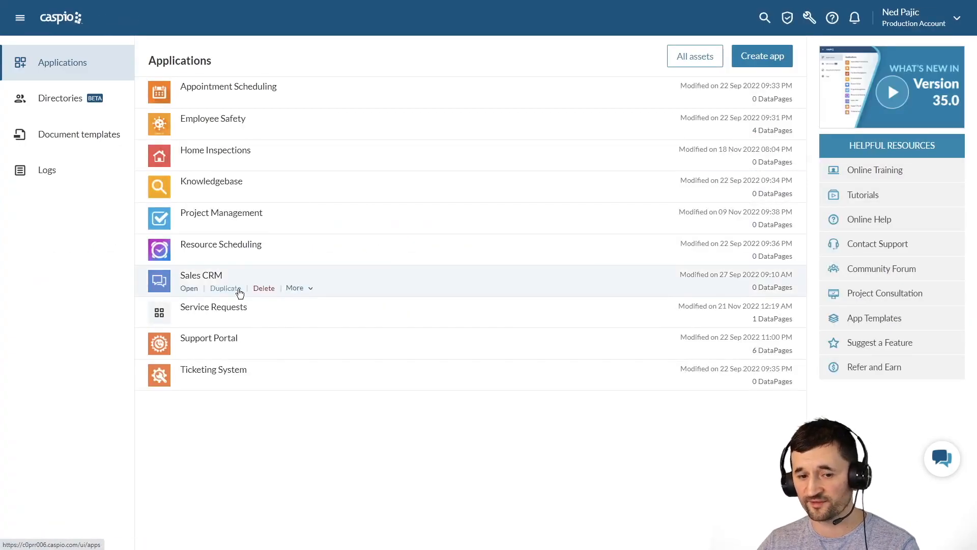
- In Service Requests, add Title and Department fields to the Customers table design and save
click(189, 319)
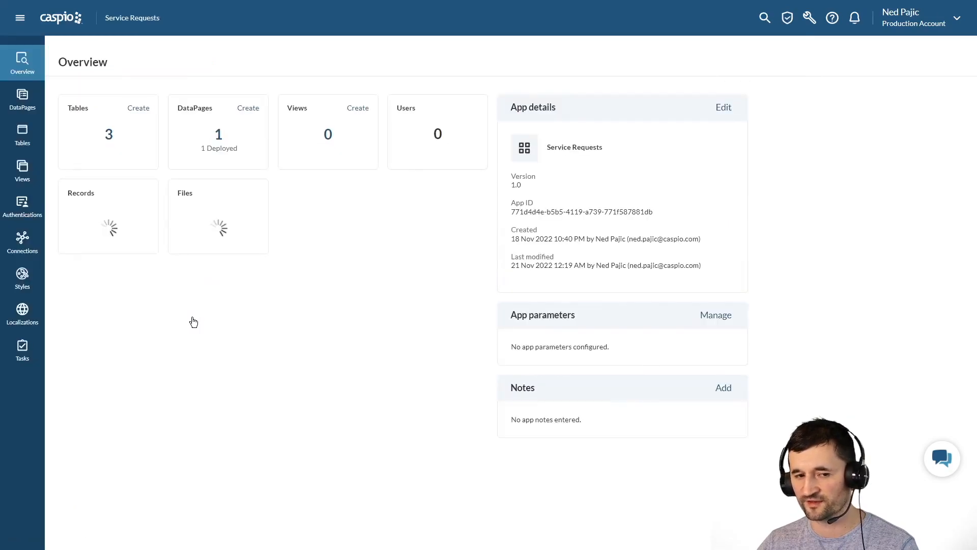
click(26, 134)
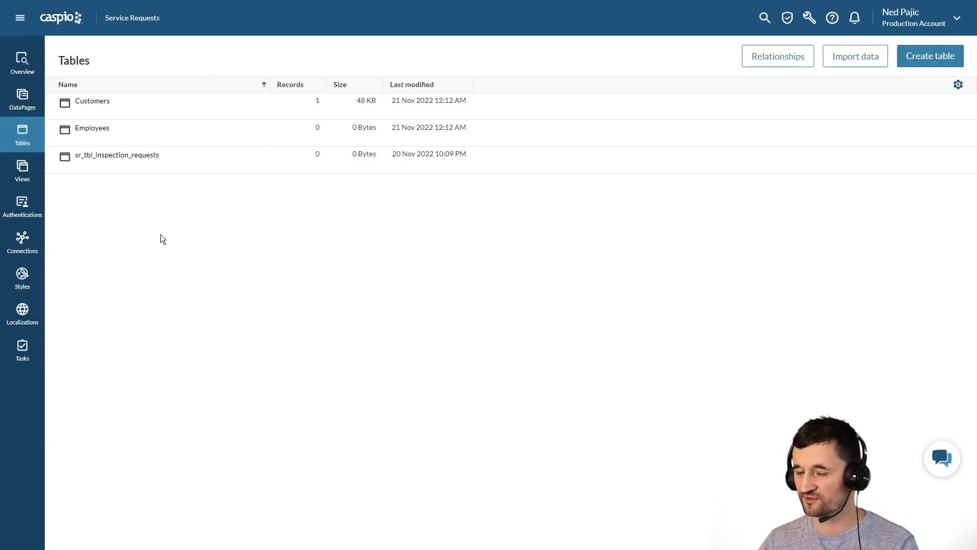
click(161, 114)
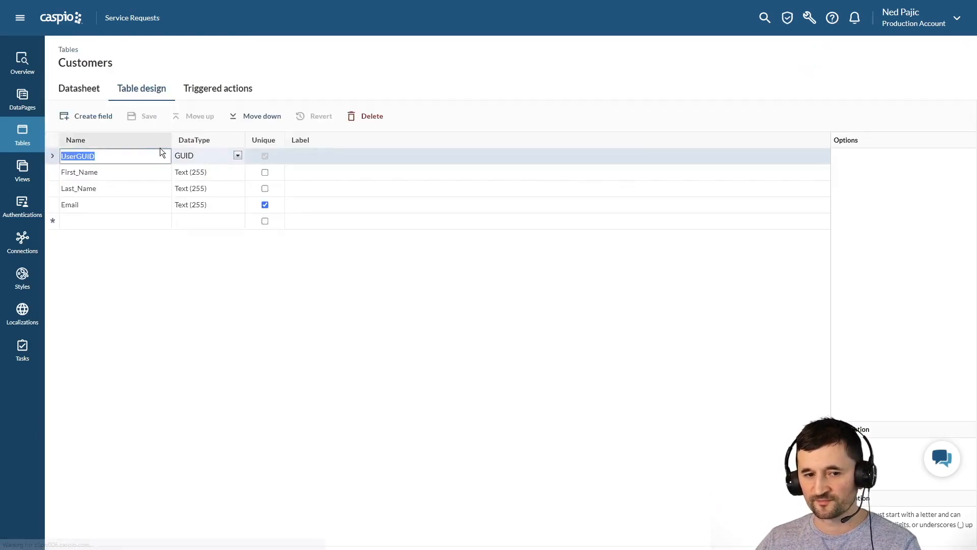
click(114, 221)
text(Title)
key(Return)
text(Depar)
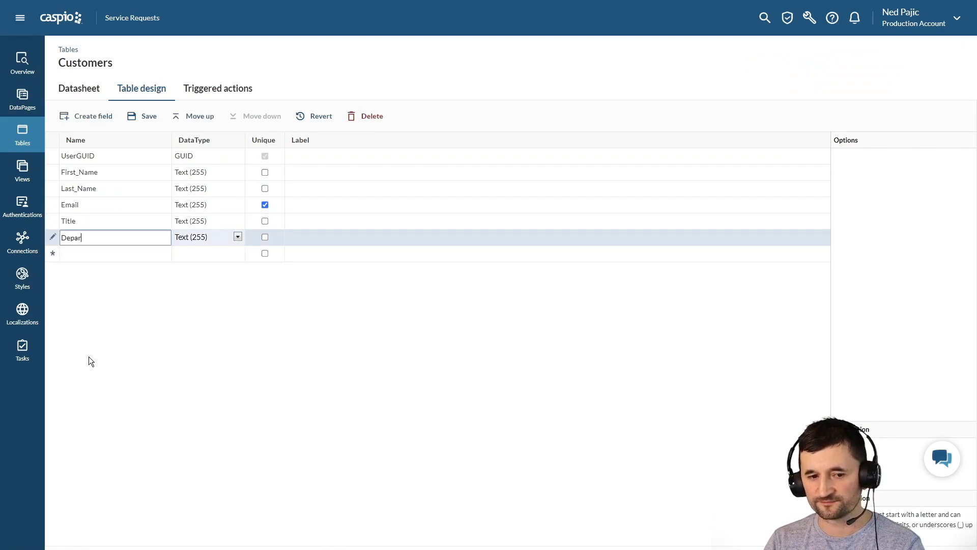
text(tment)
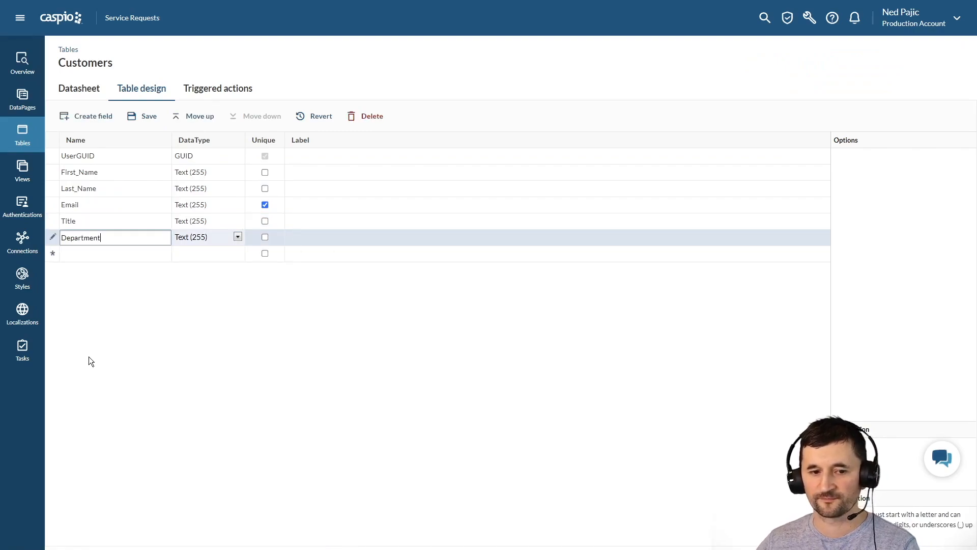
click(151, 117)
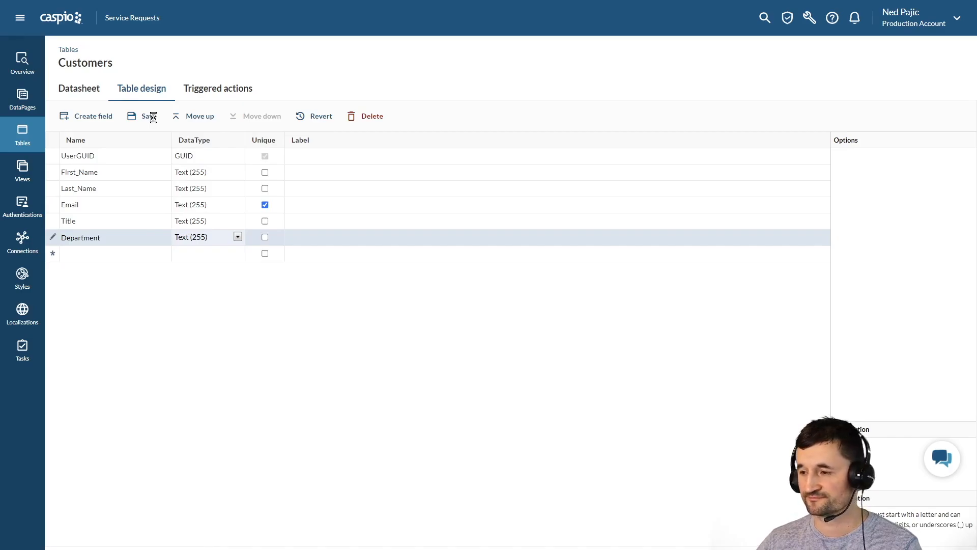
click(59, 20)
- Check that the Customers directory's Create user optional fields include Title and Department, then close the form
click(52, 100)
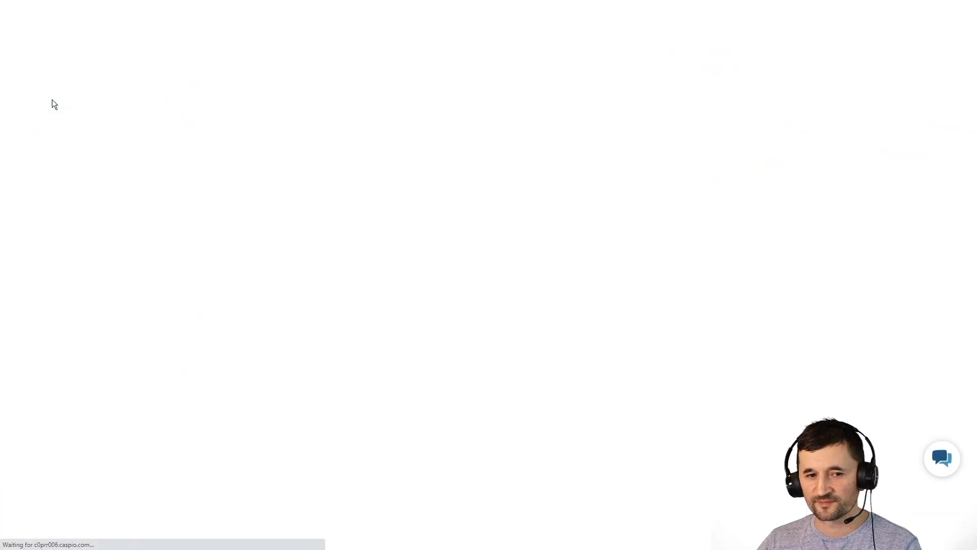
click(307, 111)
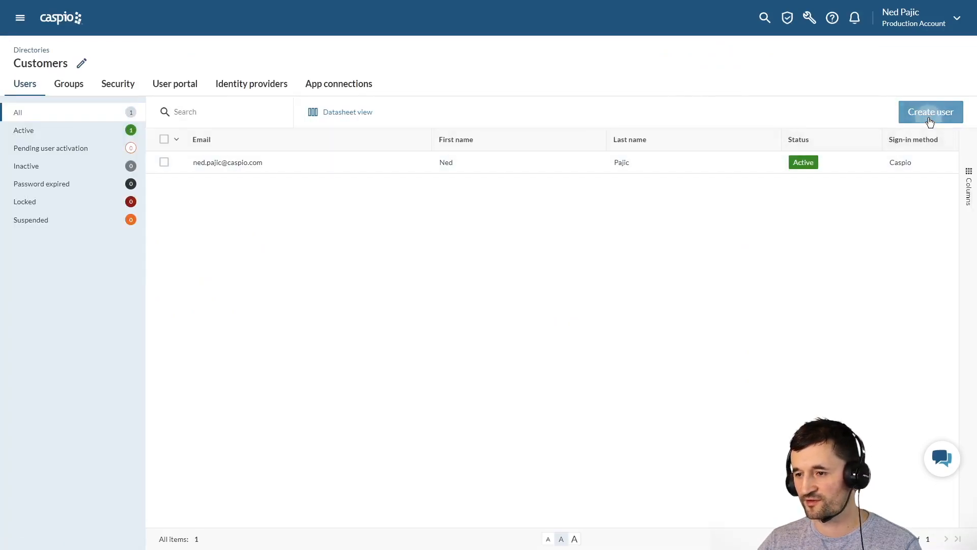
click(930, 114)
click(657, 117)
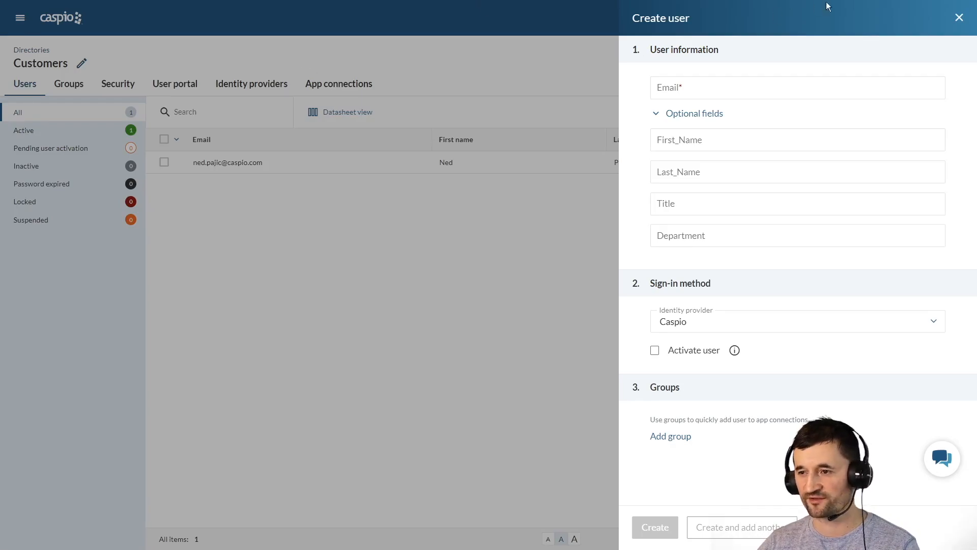
click(960, 17)
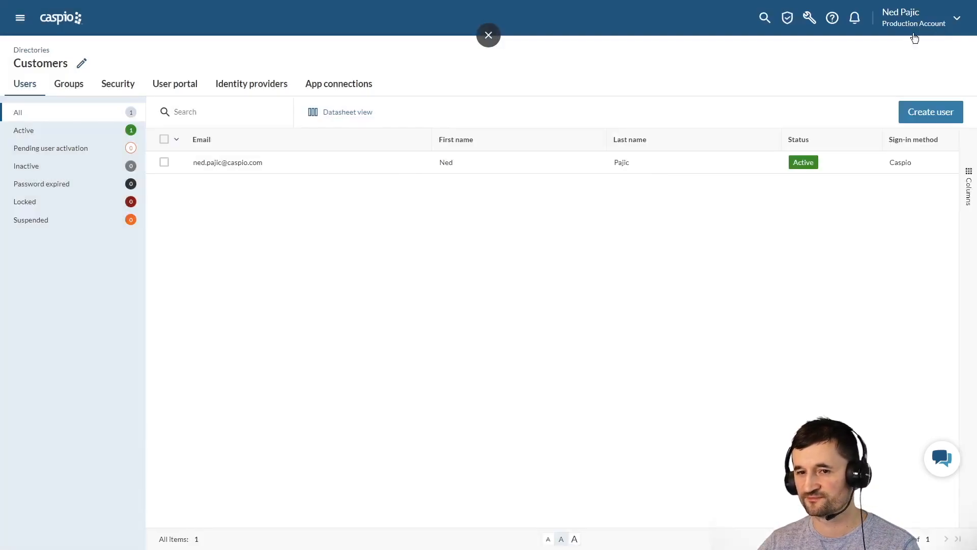
click(77, 25)
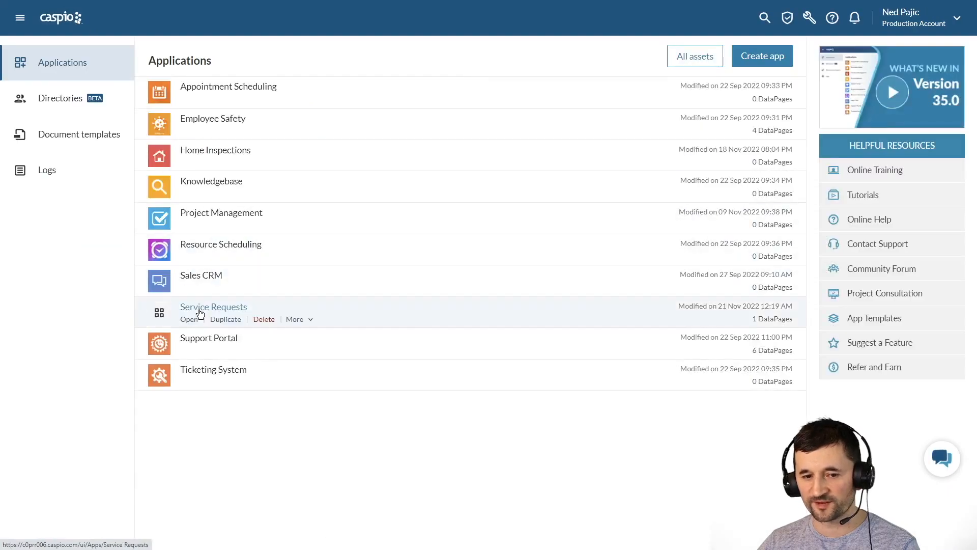
- Start a new Service Requests authentication using the Customers data source with Directory authentication
click(190, 320)
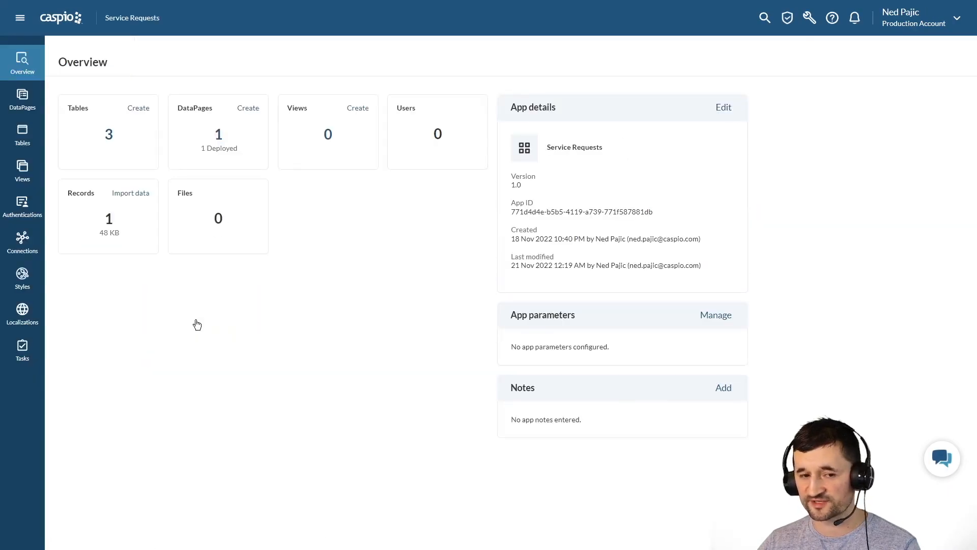
click(32, 216)
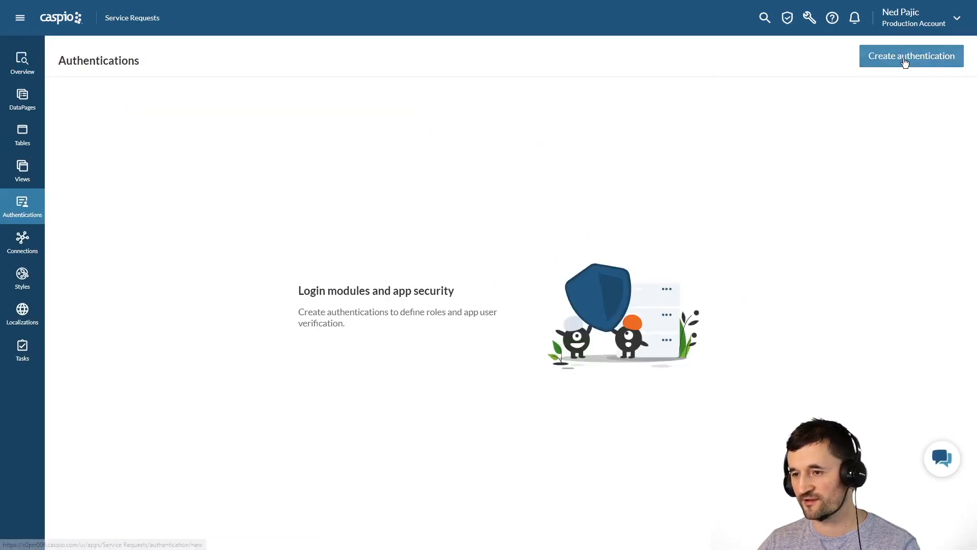
click(905, 62)
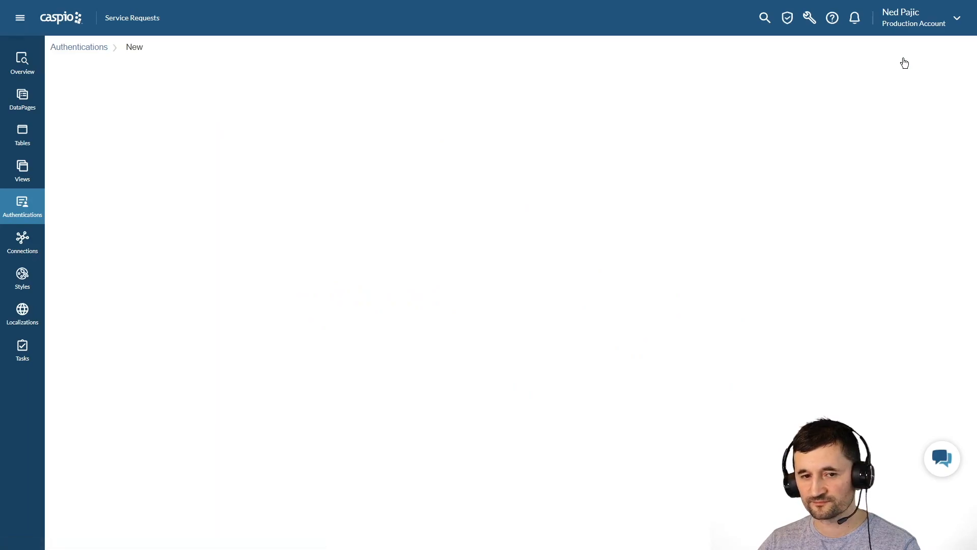
click(226, 93)
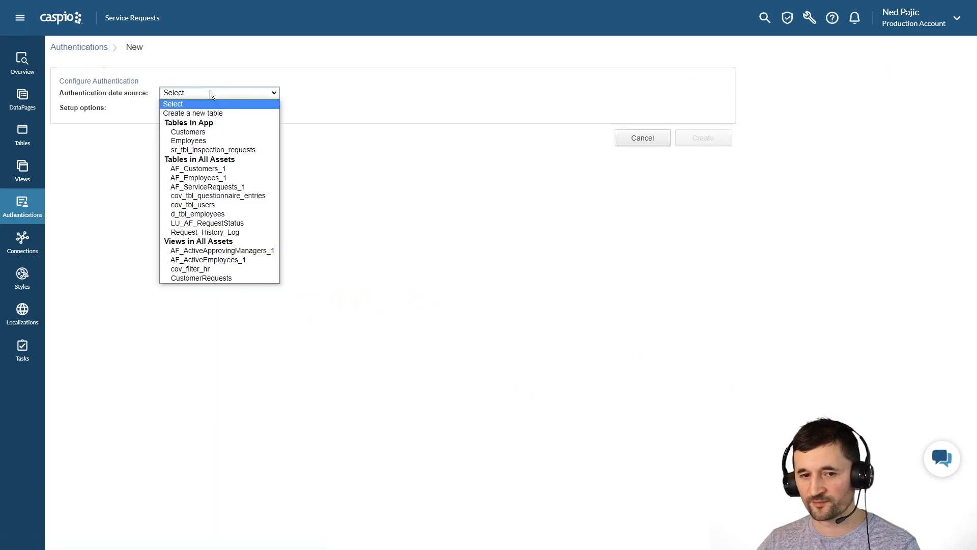
click(198, 134)
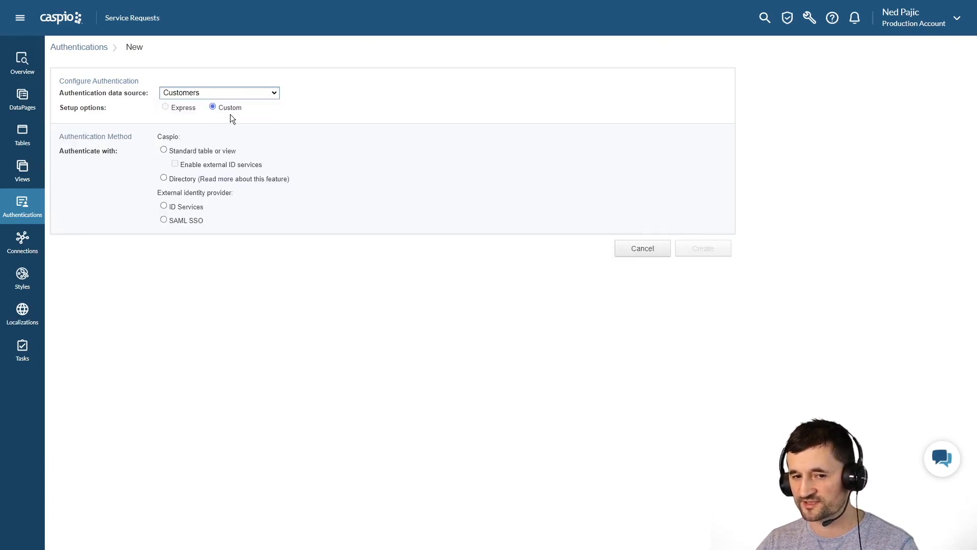
click(182, 179)
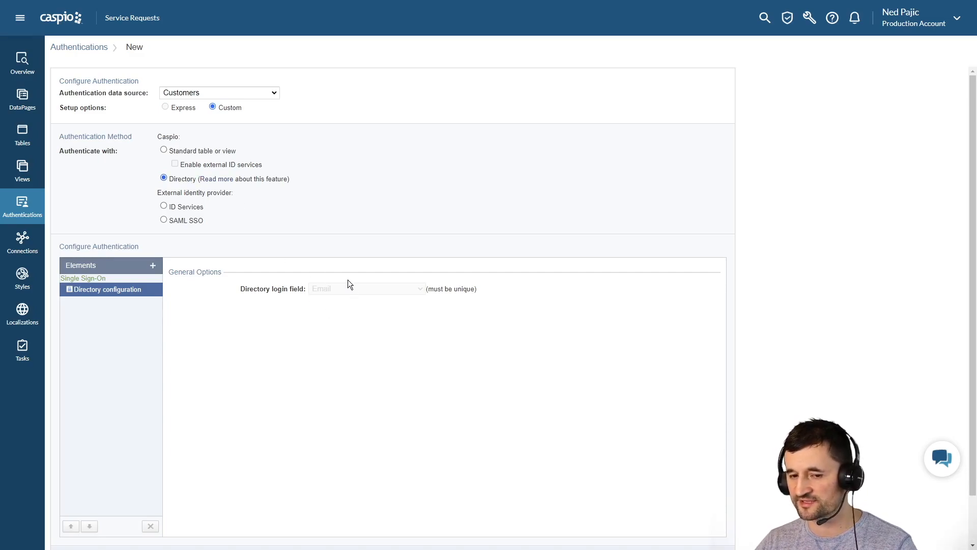
- Leave auto-redirect off in advanced settings and create the authentication as 'sr customer login'
scroll(343, 275, down, 1)
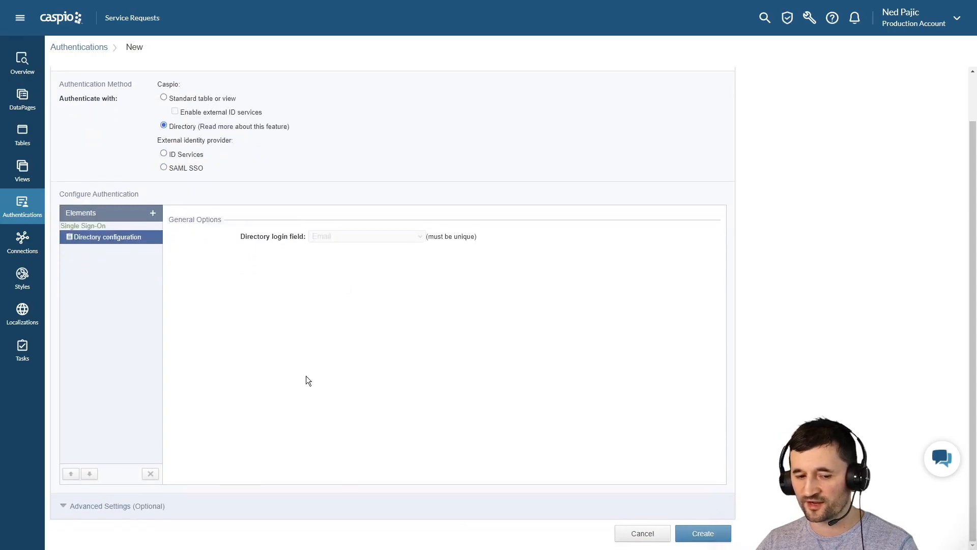
click(107, 505)
scroll(339, 415, down, 2)
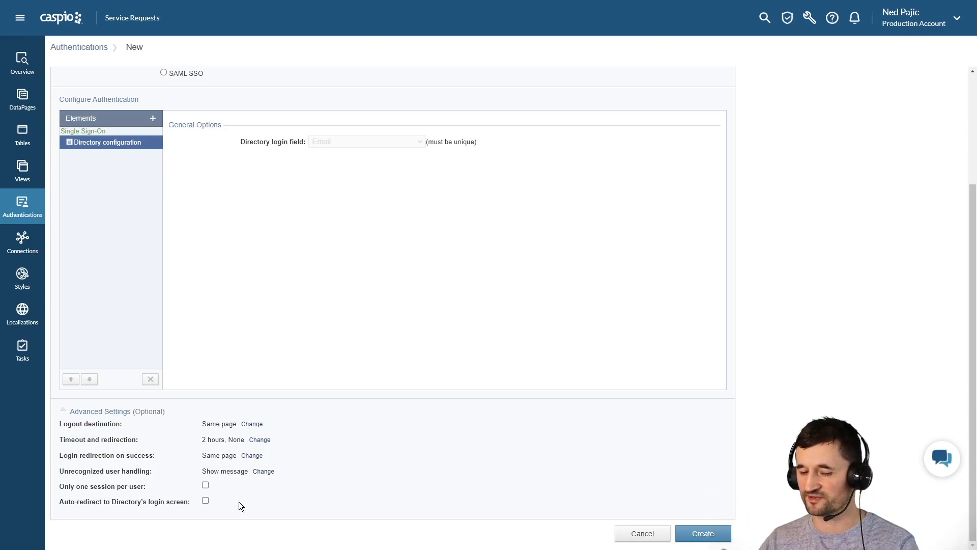
click(205, 501)
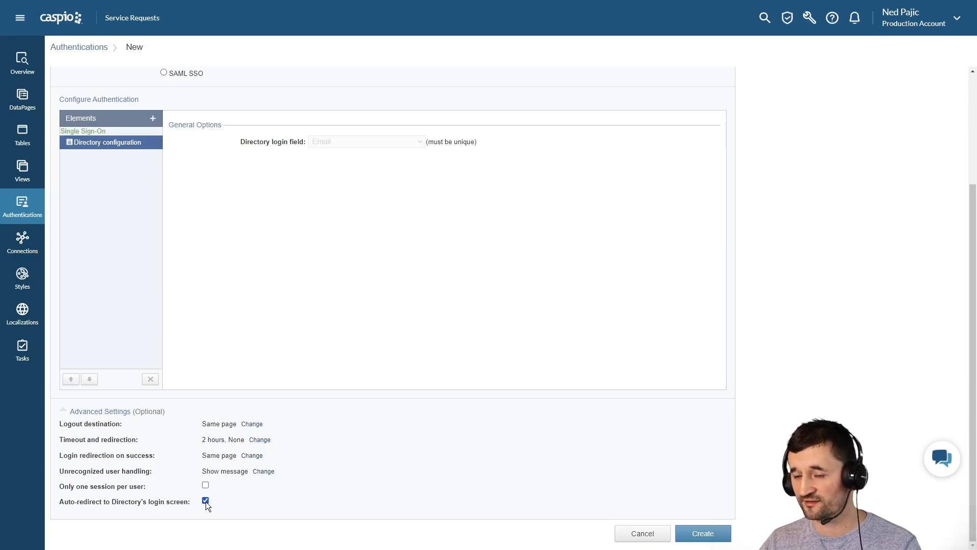
click(206, 501)
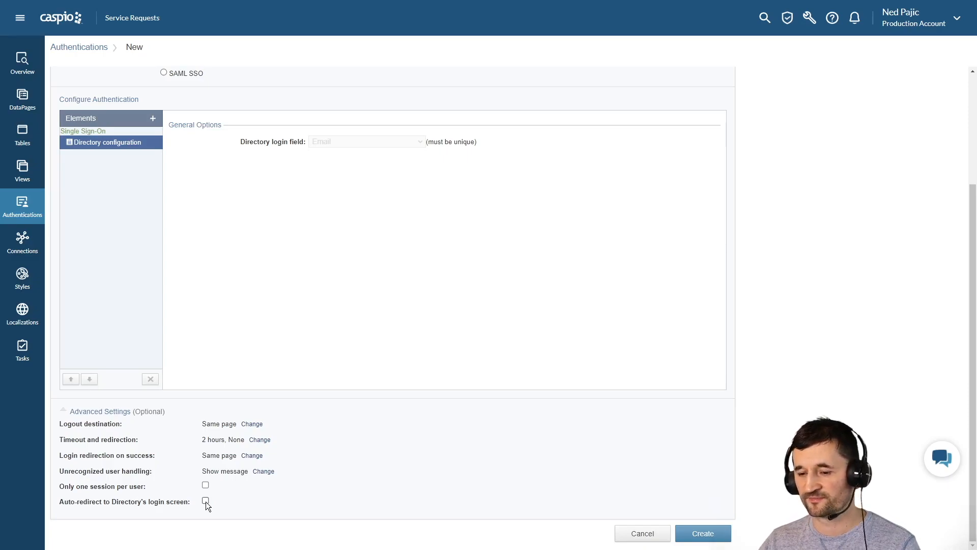
click(703, 533)
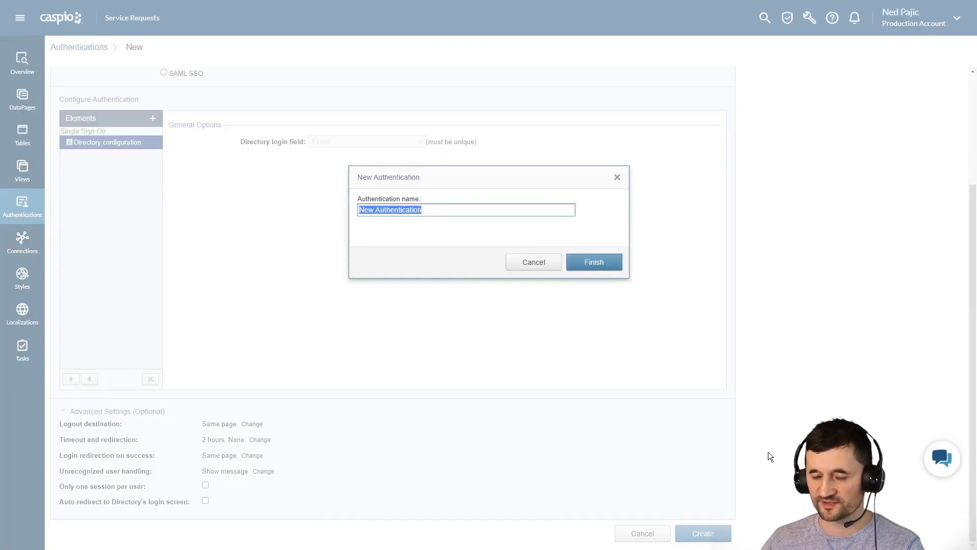
text(sr customer login)
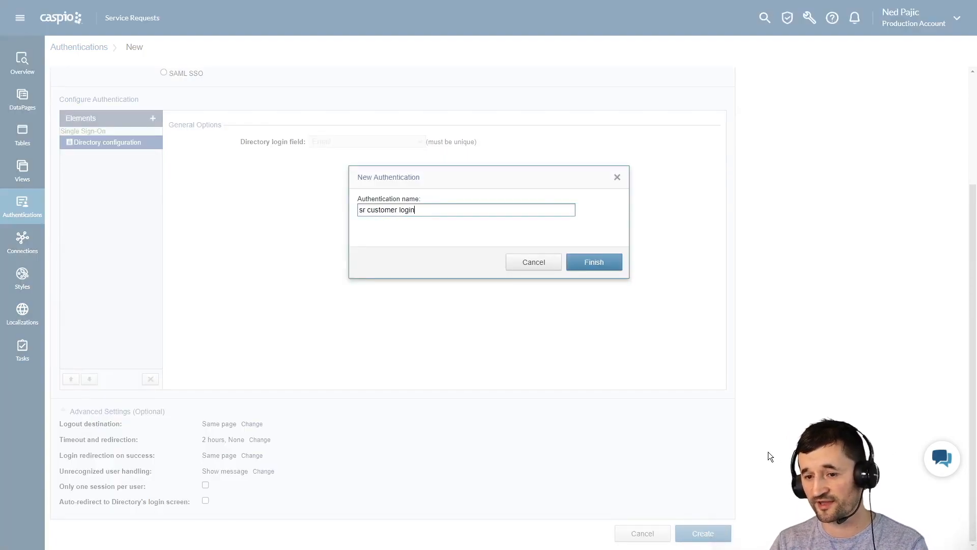
click(595, 262)
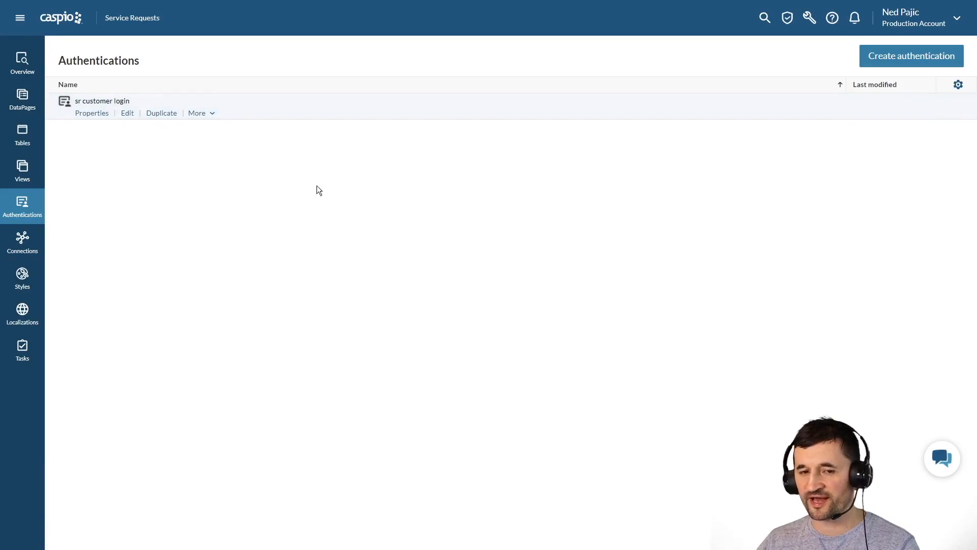
- Edit the Submit a Request DataPage and restrict it to authenticated users
click(23, 107)
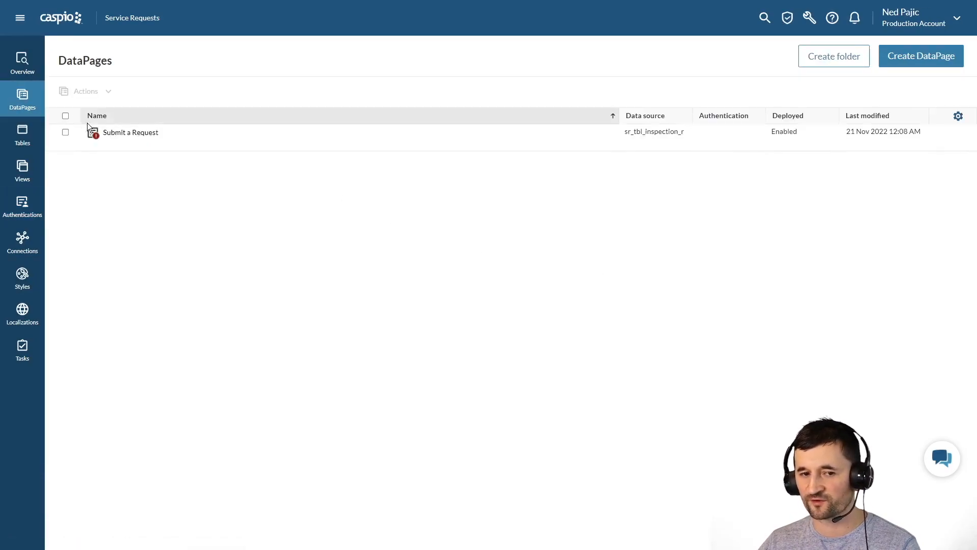
click(156, 145)
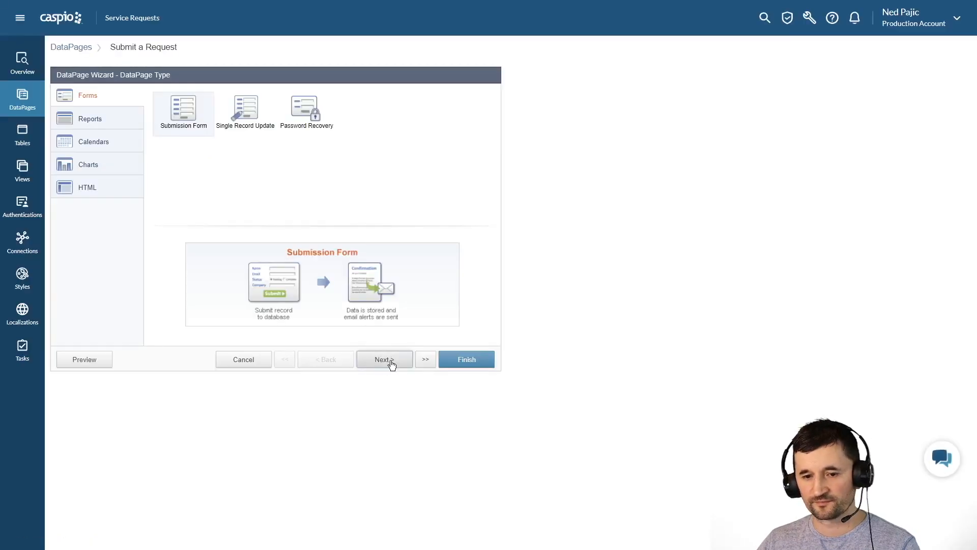
click(383, 360)
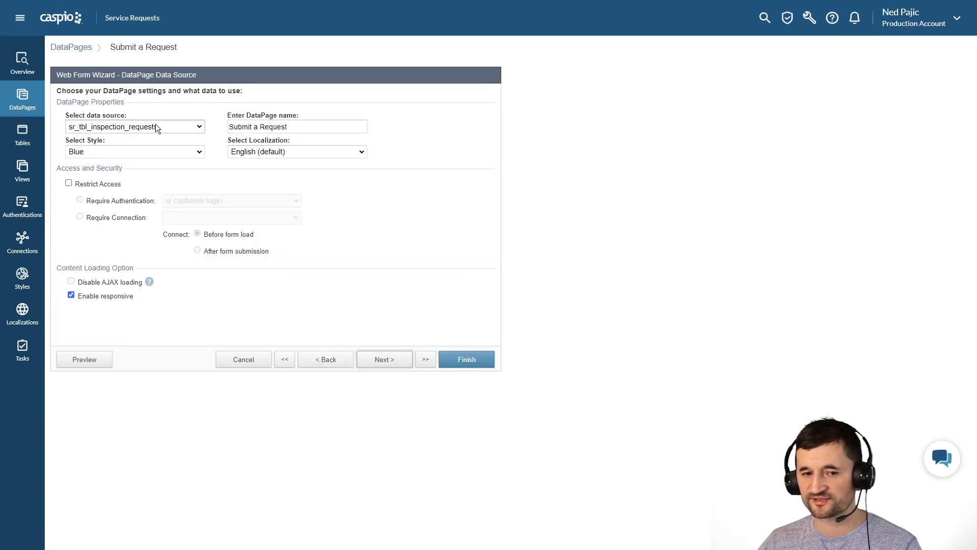
click(108, 186)
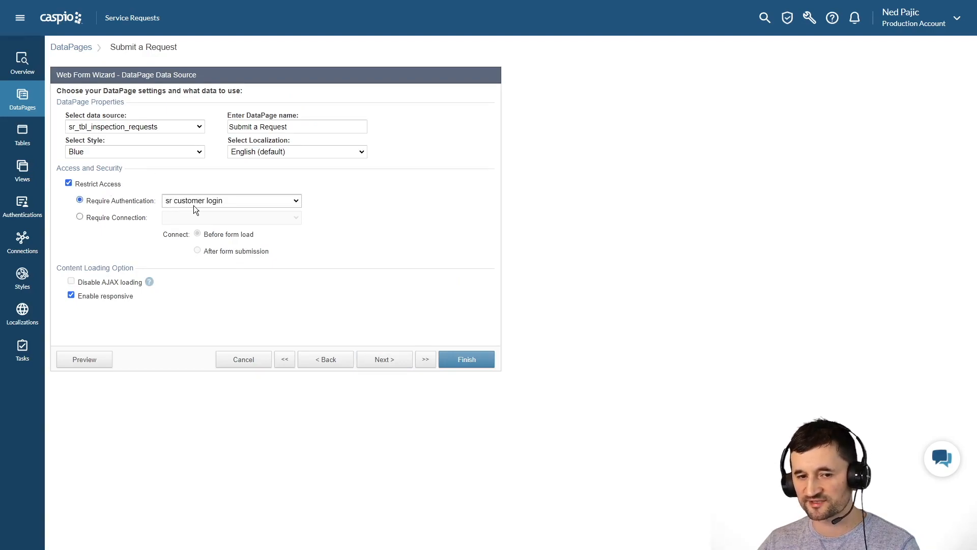
click(401, 365)
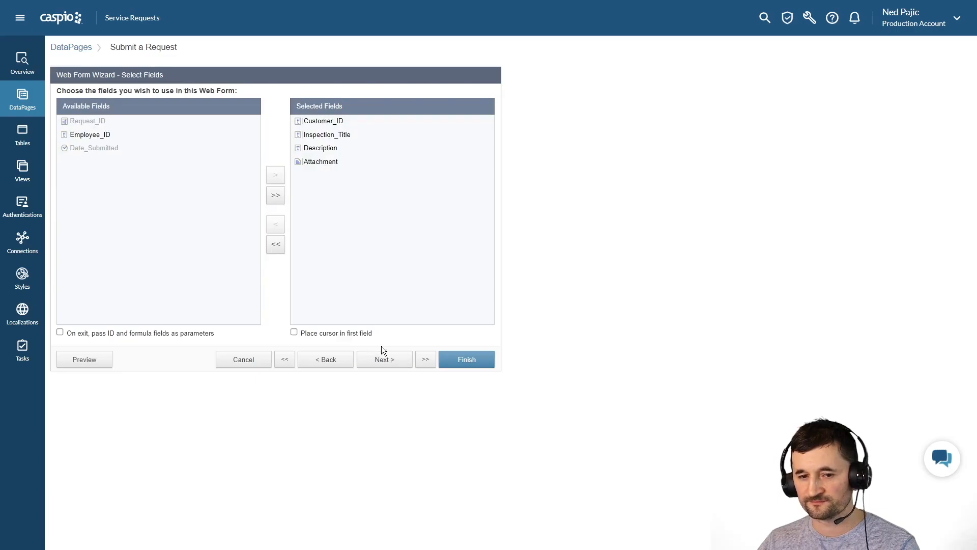
- Make Customer_ID a hidden field filled with the UserGUID and finish the DataPage
click(382, 355)
click(281, 169)
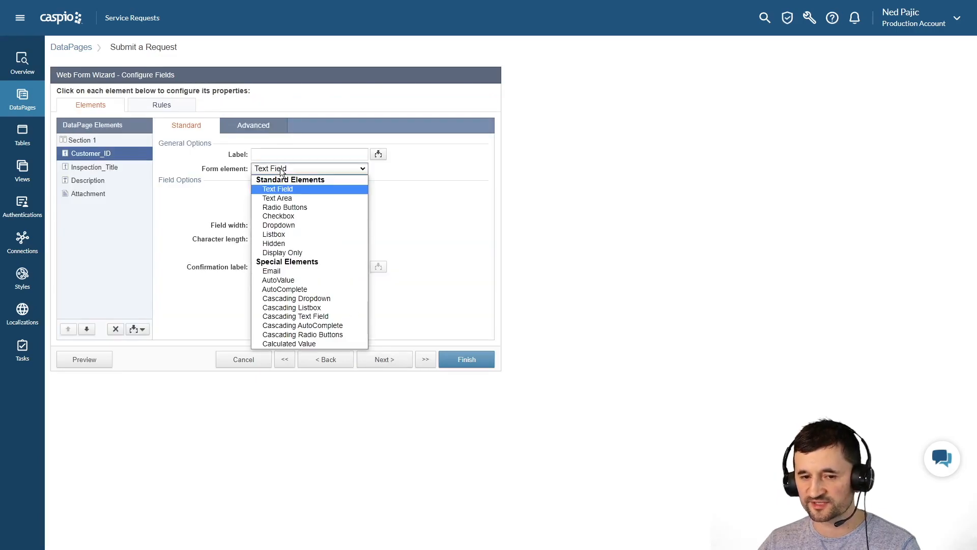
click(278, 241)
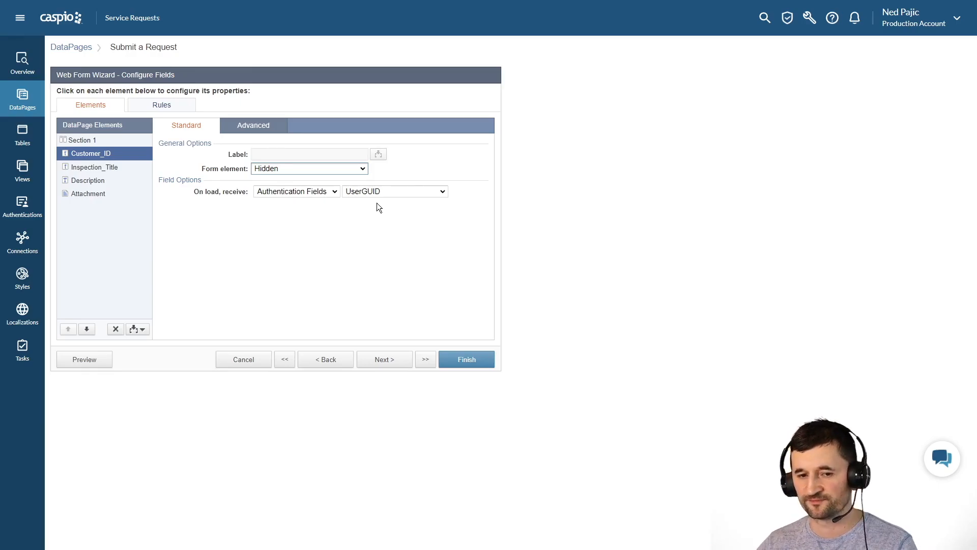
click(475, 363)
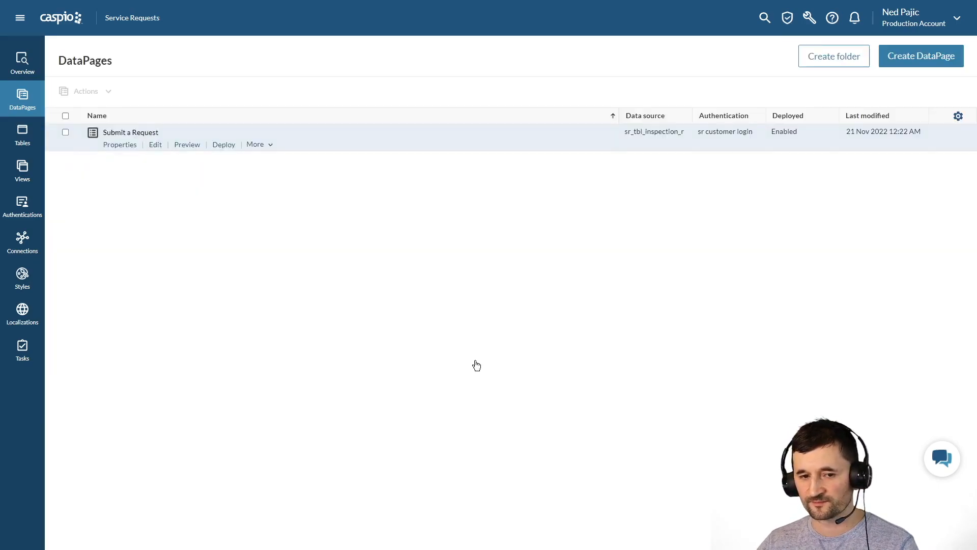
- Copy the Submit a Request URL deployment link and load it in a new tab
click(223, 144)
click(403, 209)
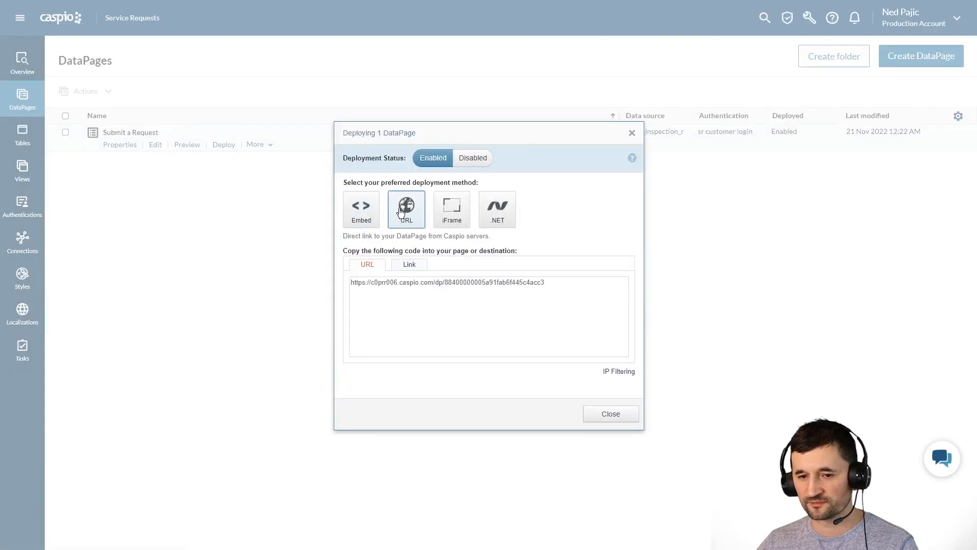
click(426, 287)
key(ctrl+c)
click(609, 413)
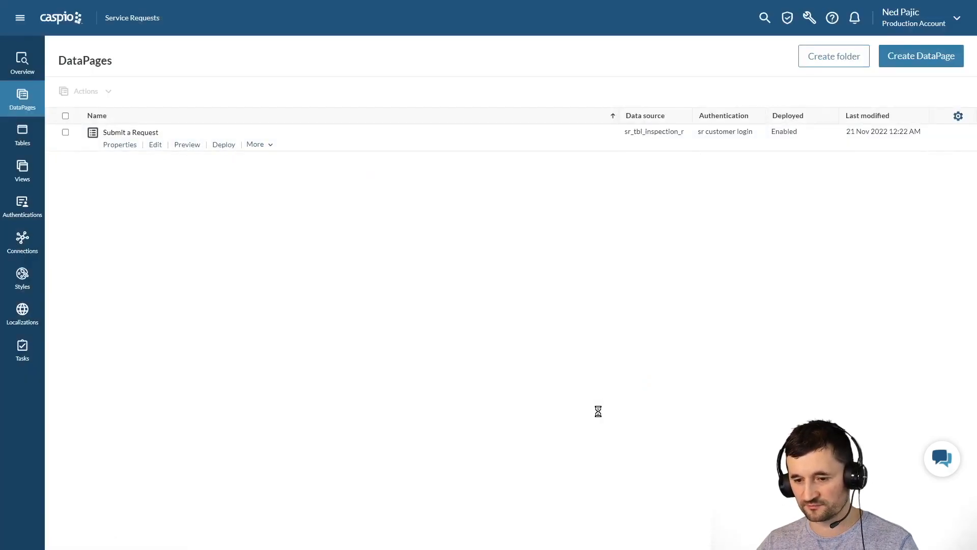
key(ctrl+t)
key(ctrl+v)
key(Return)
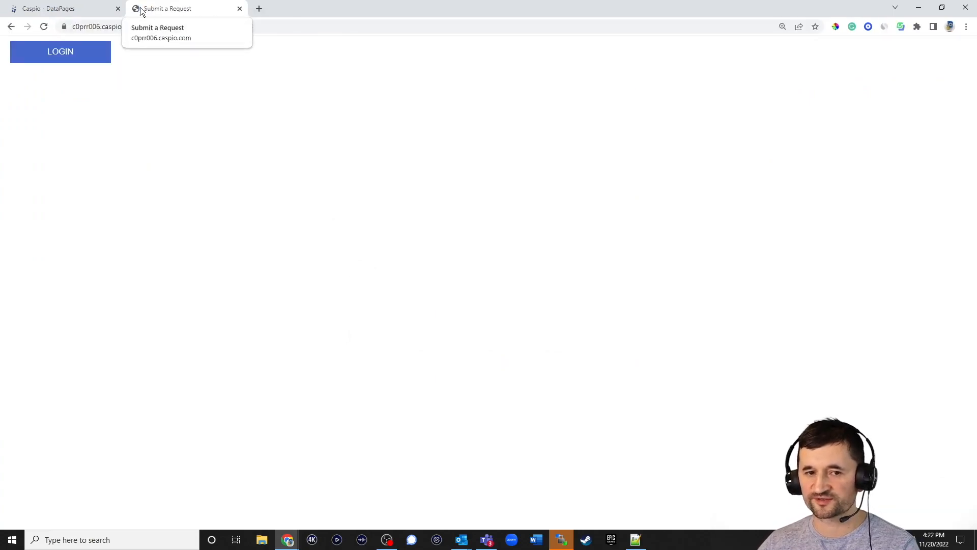
- Log in on the form page with the user's email and saved password
click(65, 57)
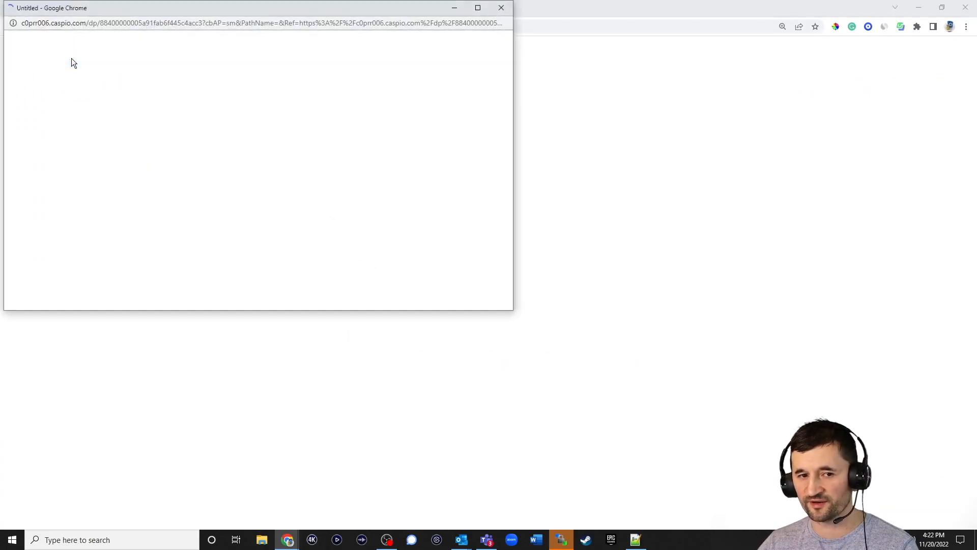
click(225, 144)
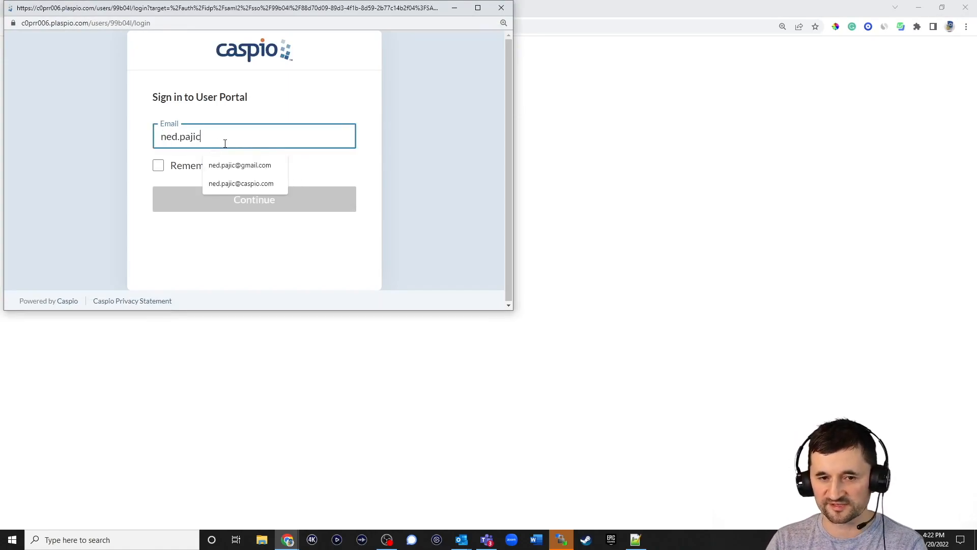
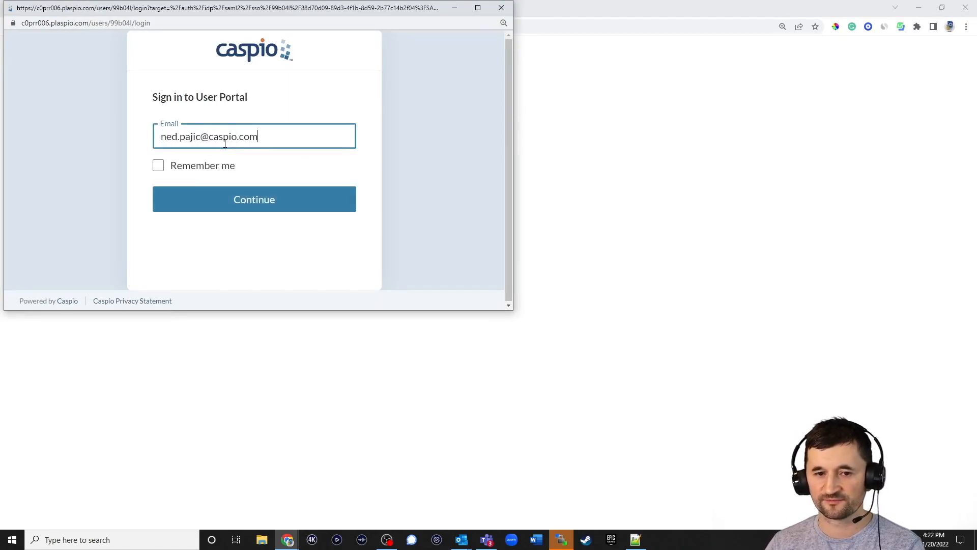
click(156, 169)
click(236, 197)
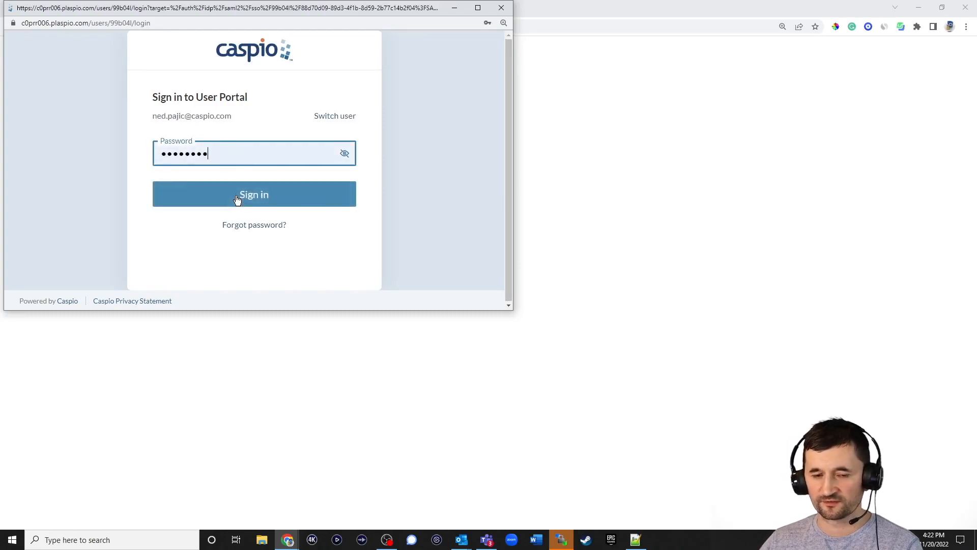
click(237, 199)
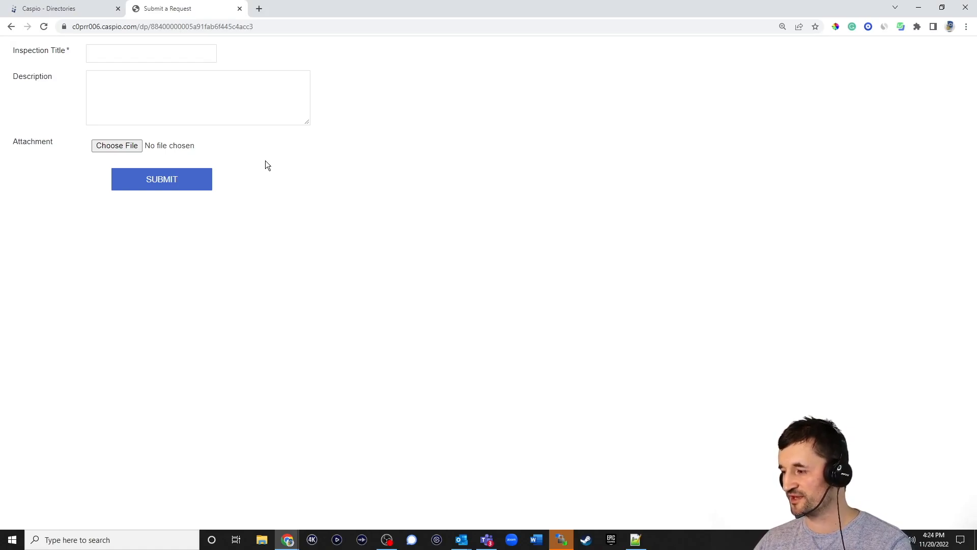
- Enable two-factor authentication for the Customers directory, enforced for all users, and save it
click(87, 15)
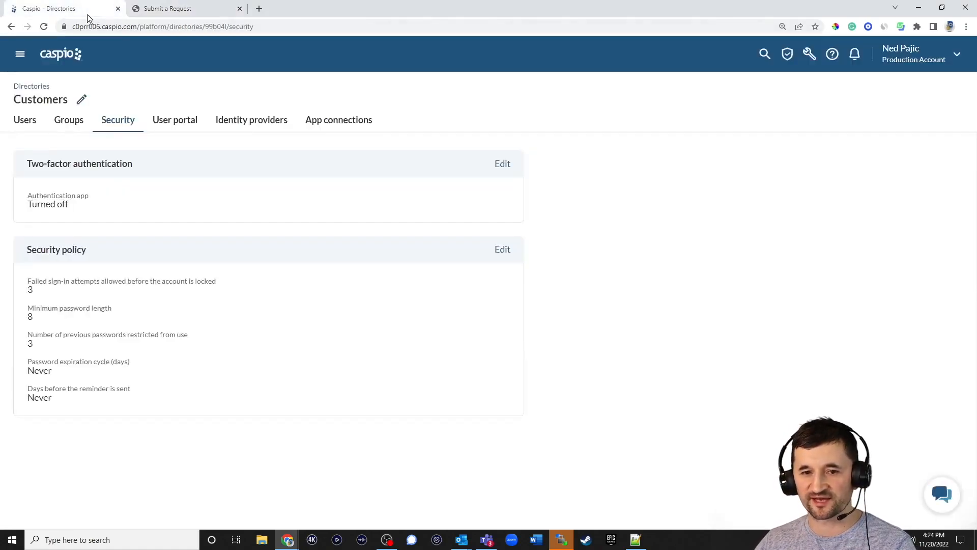
click(500, 164)
click(642, 146)
click(639, 226)
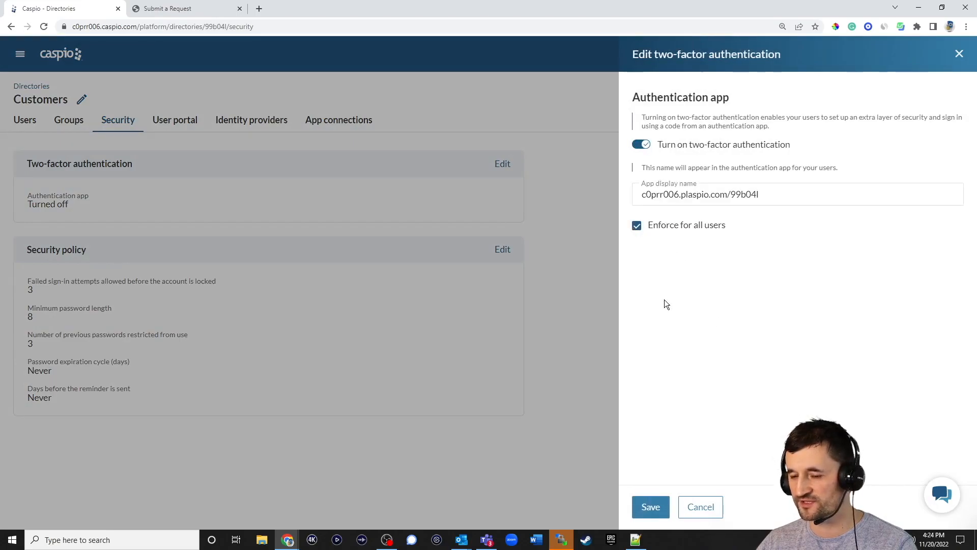
click(650, 508)
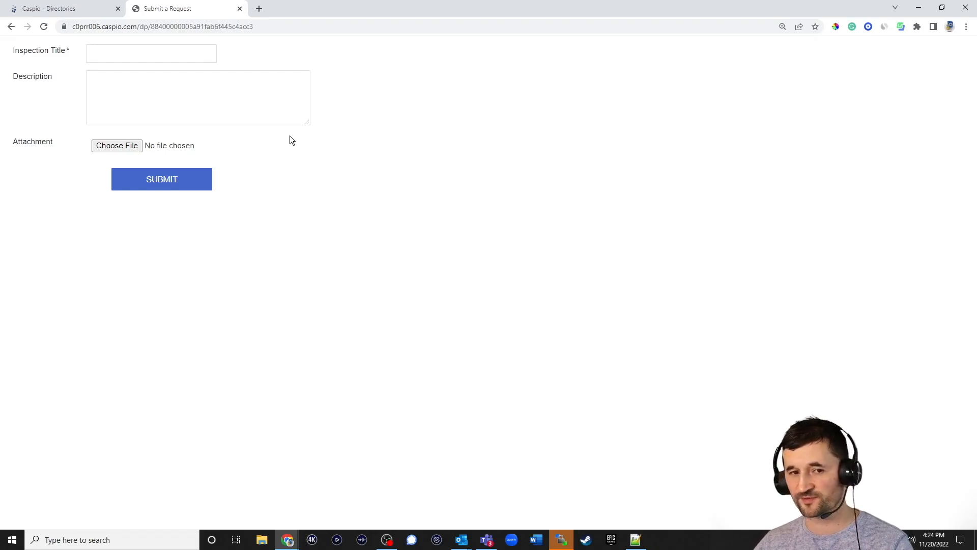
click(81, 11)
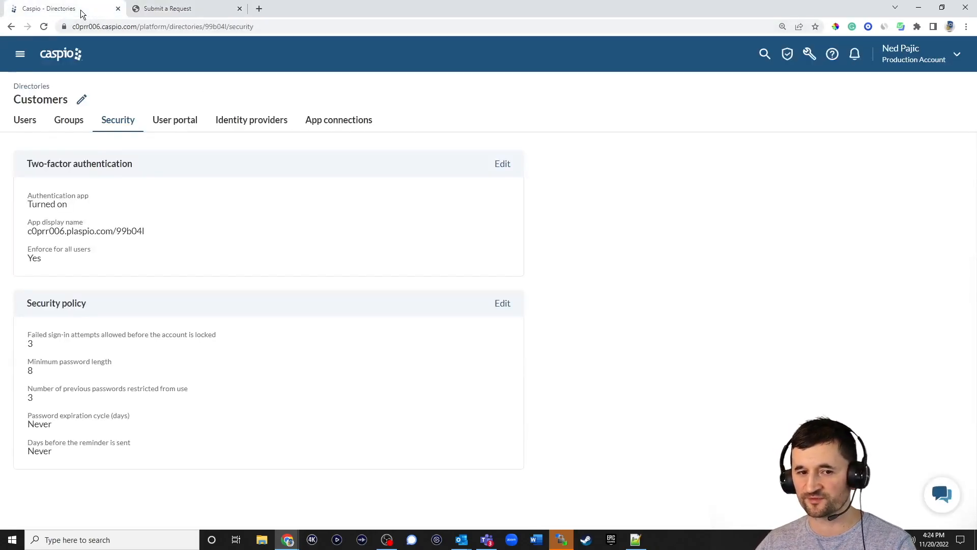
click(35, 90)
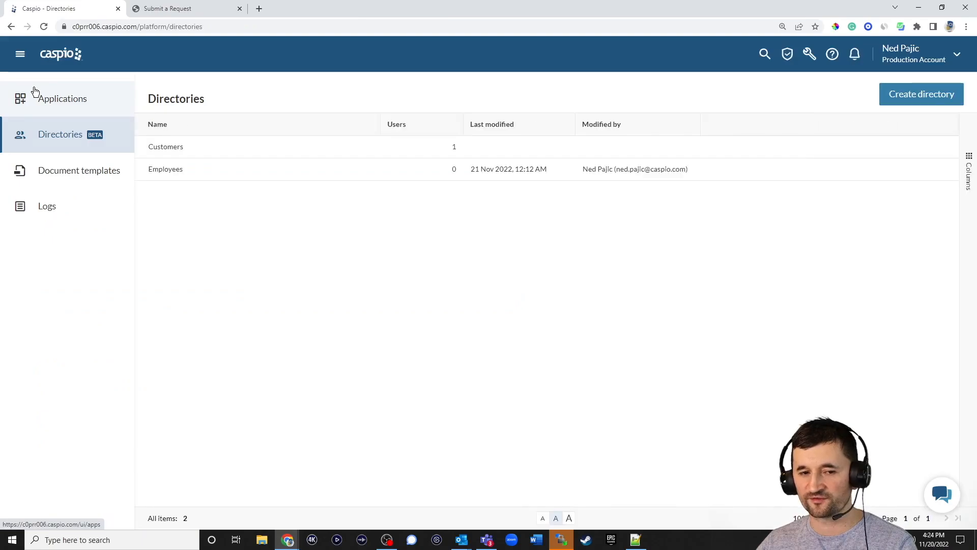
- Start a new directory by converting the existing table AF_Customers_1
click(927, 97)
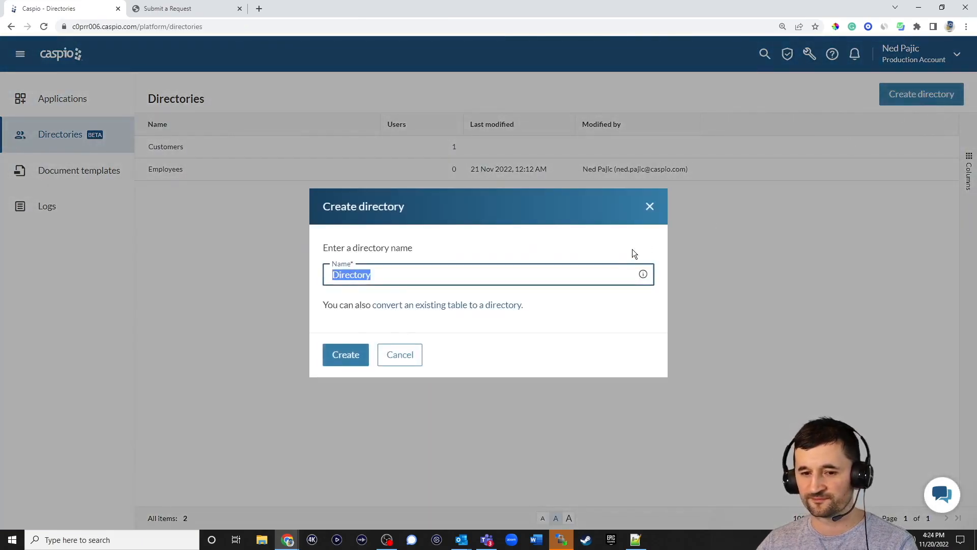
text(dir)
text( customers)
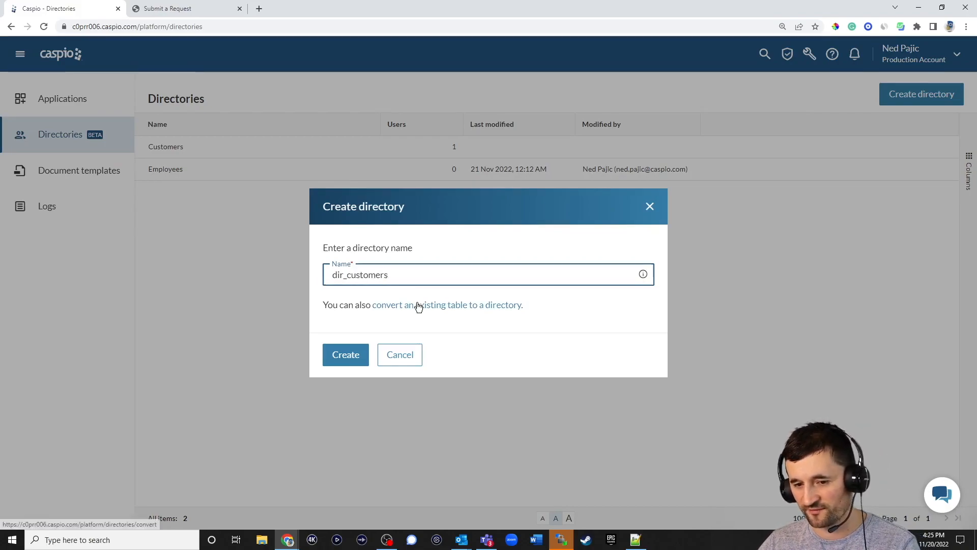
click(418, 306)
click(232, 183)
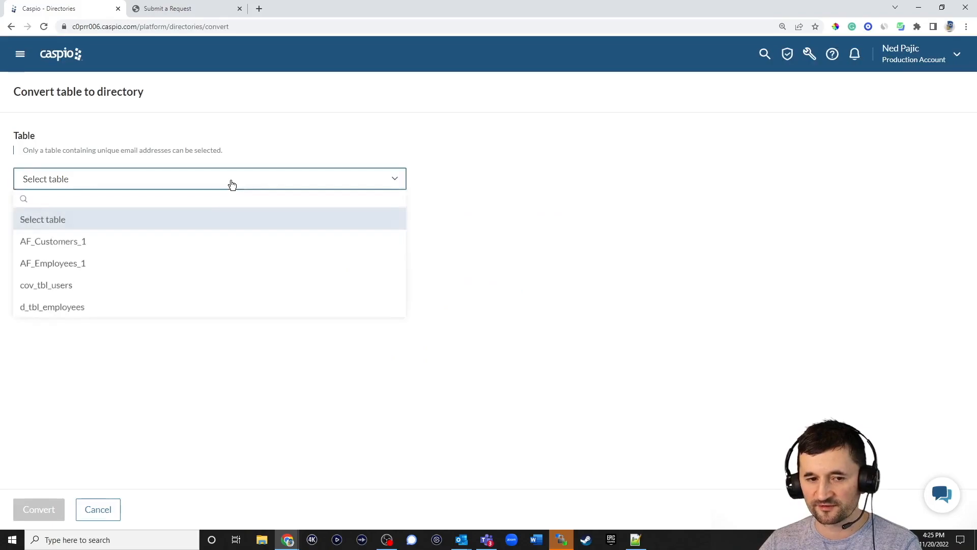
click(81, 245)
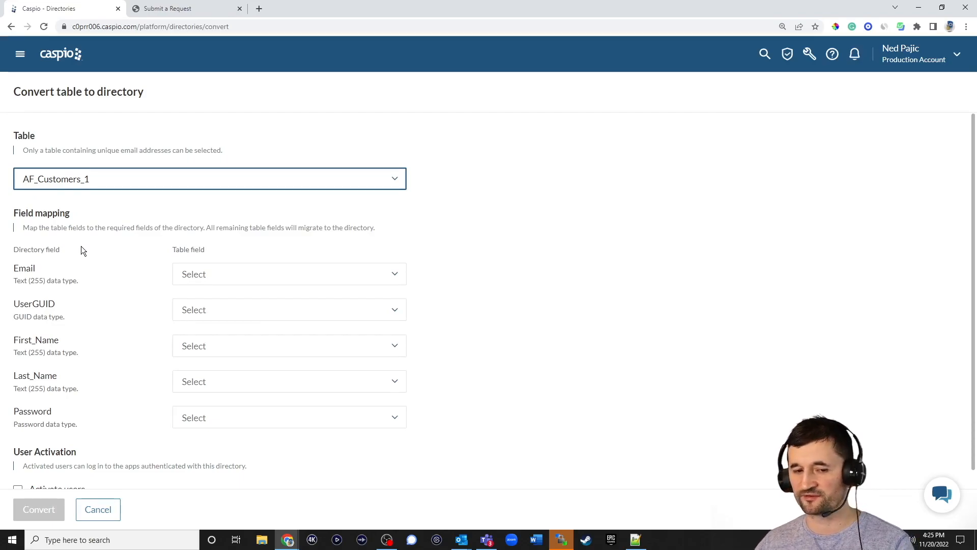
- Map Email, First_Name and Last_Name to their table fields and create a new UserGUID field
click(214, 273)
click(216, 295)
click(215, 314)
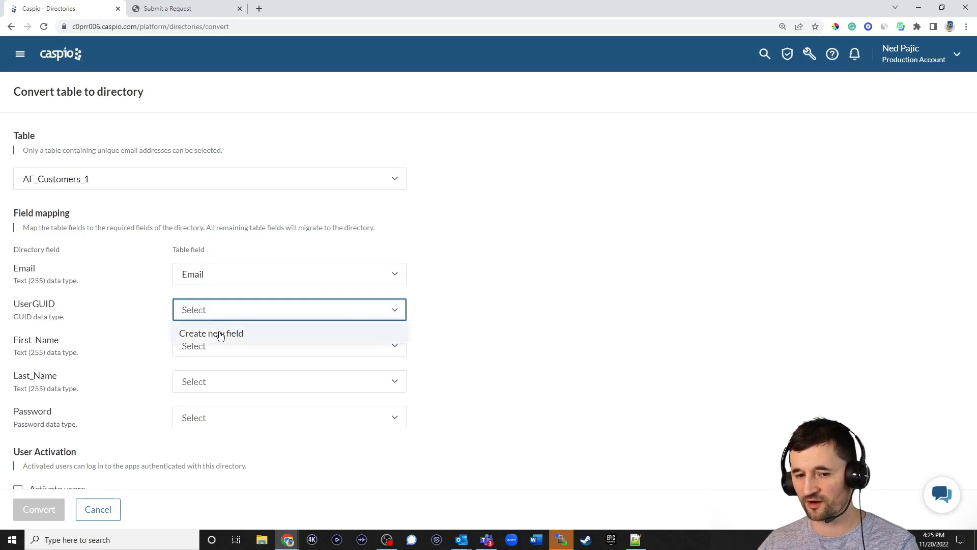
click(218, 333)
click(218, 351)
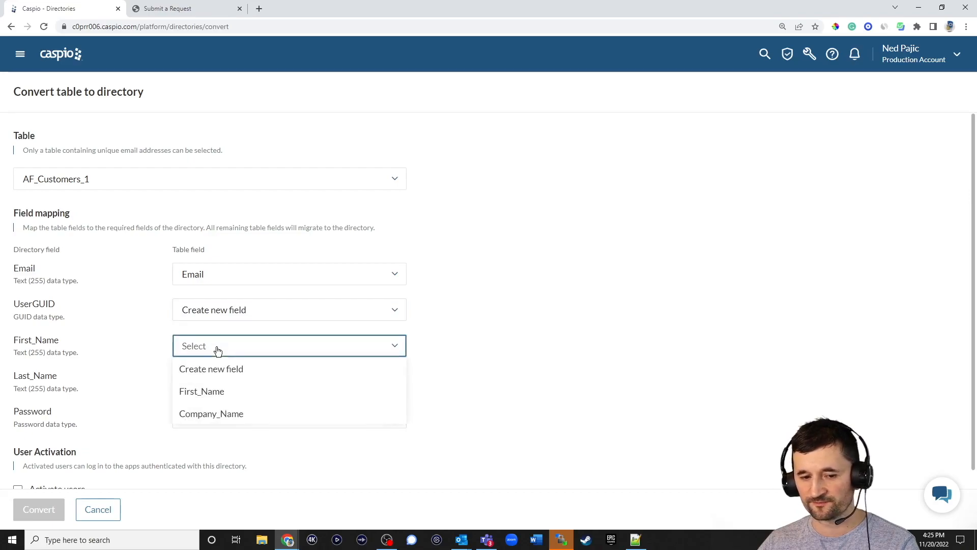
click(216, 391)
click(214, 388)
click(211, 425)
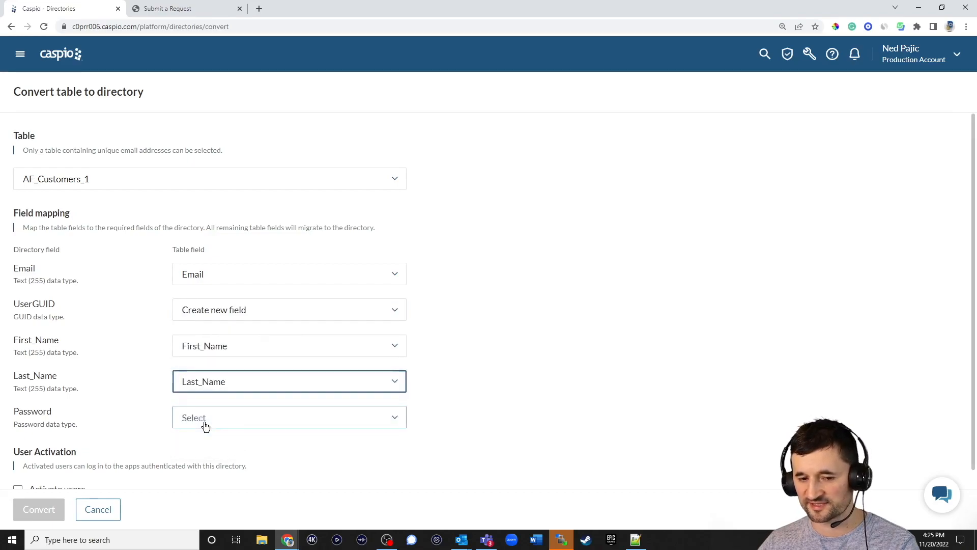
- Map Password to the Password field, check Activate users, and convert the table
scroll(473, 351, down, 1)
click(308, 397)
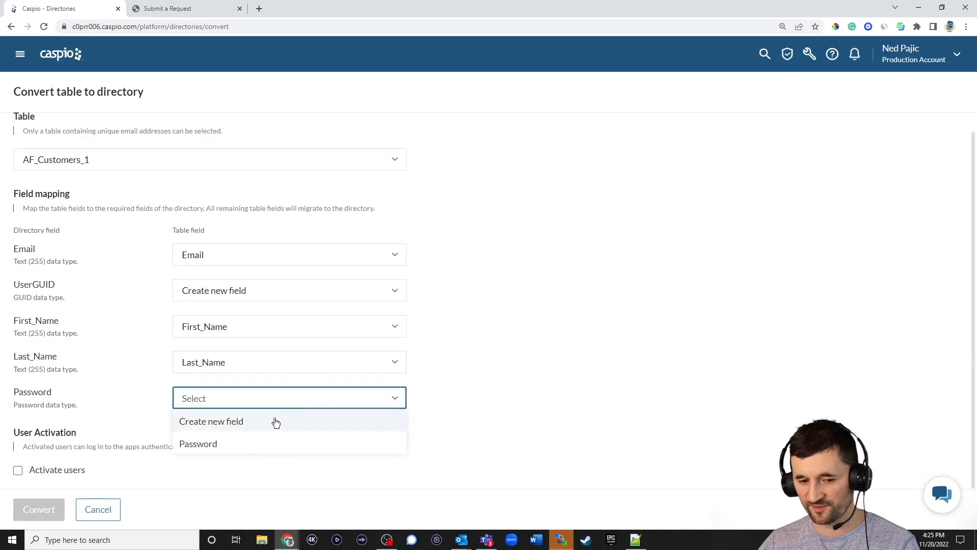
click(248, 444)
click(262, 436)
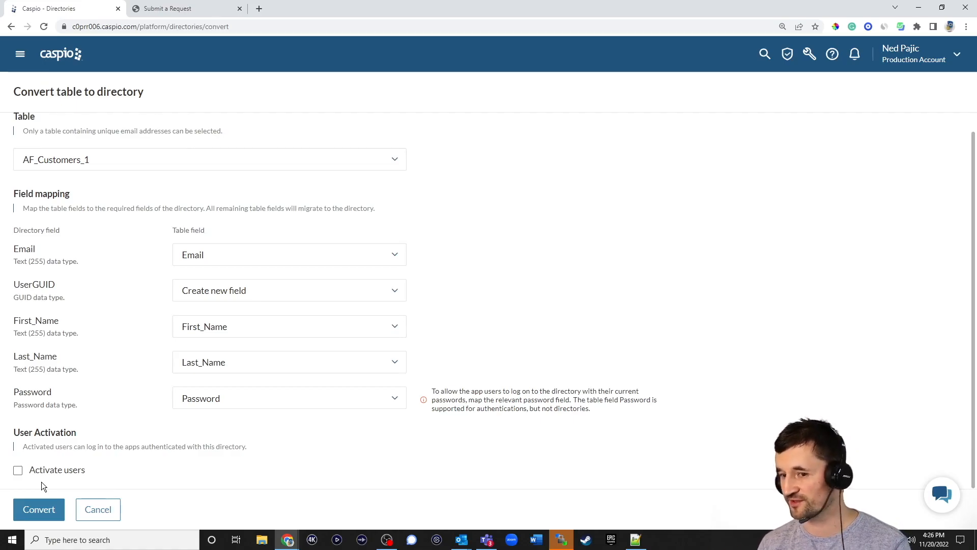
click(18, 470)
click(43, 512)
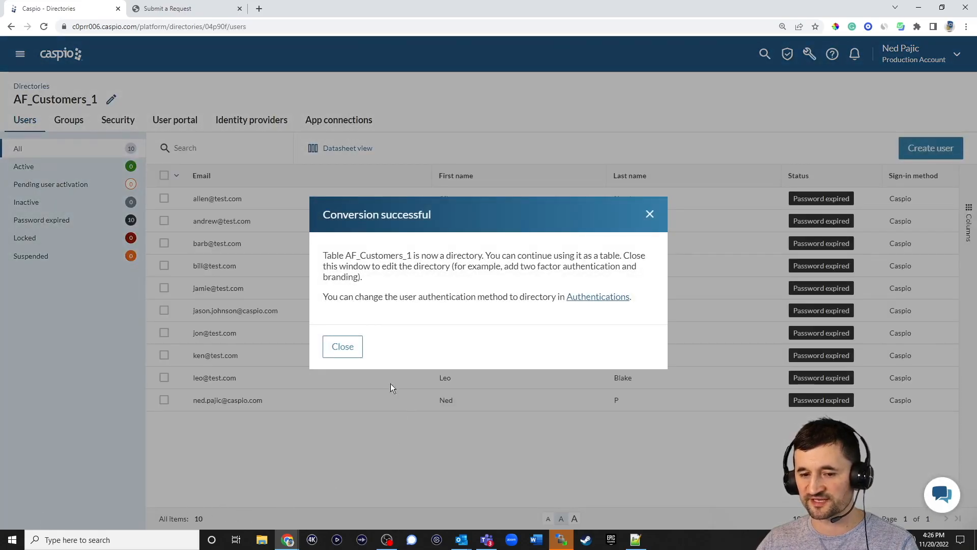
- Dismiss the conversion success message and open the AF_Customers_1 directory's two-factor authentication editor
click(342, 346)
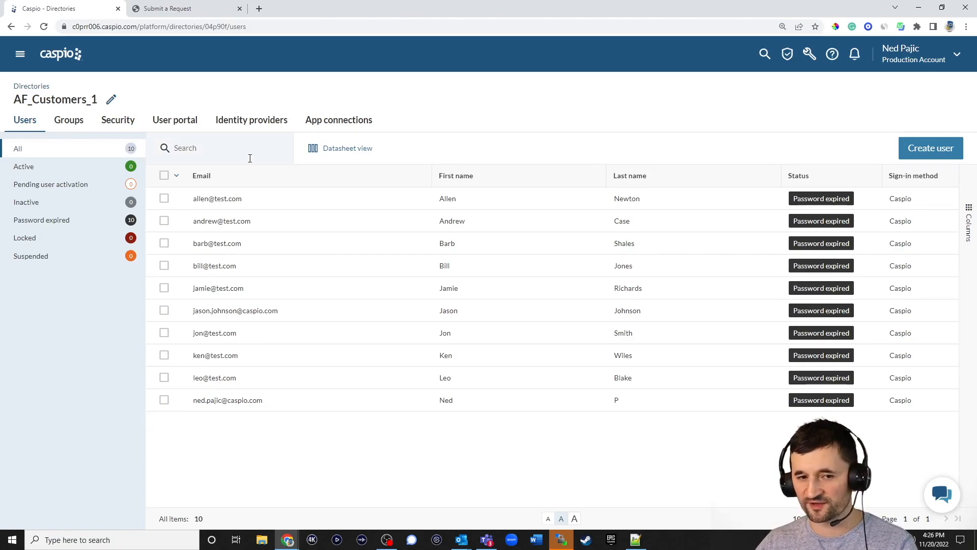
click(117, 122)
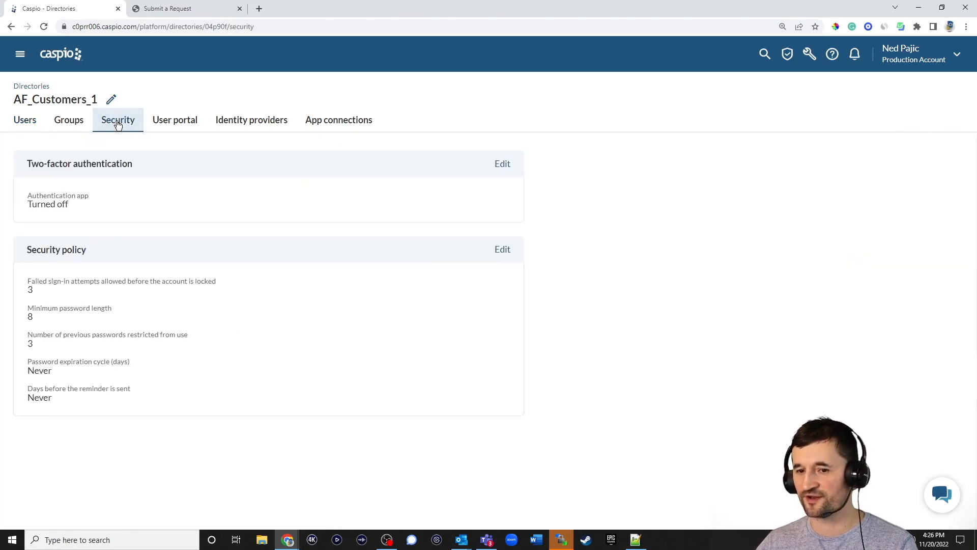
click(501, 165)
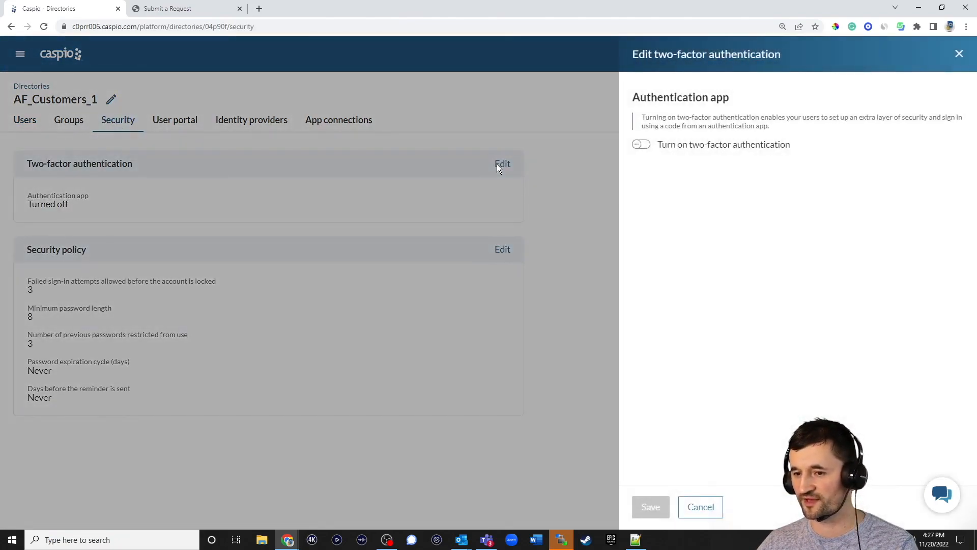